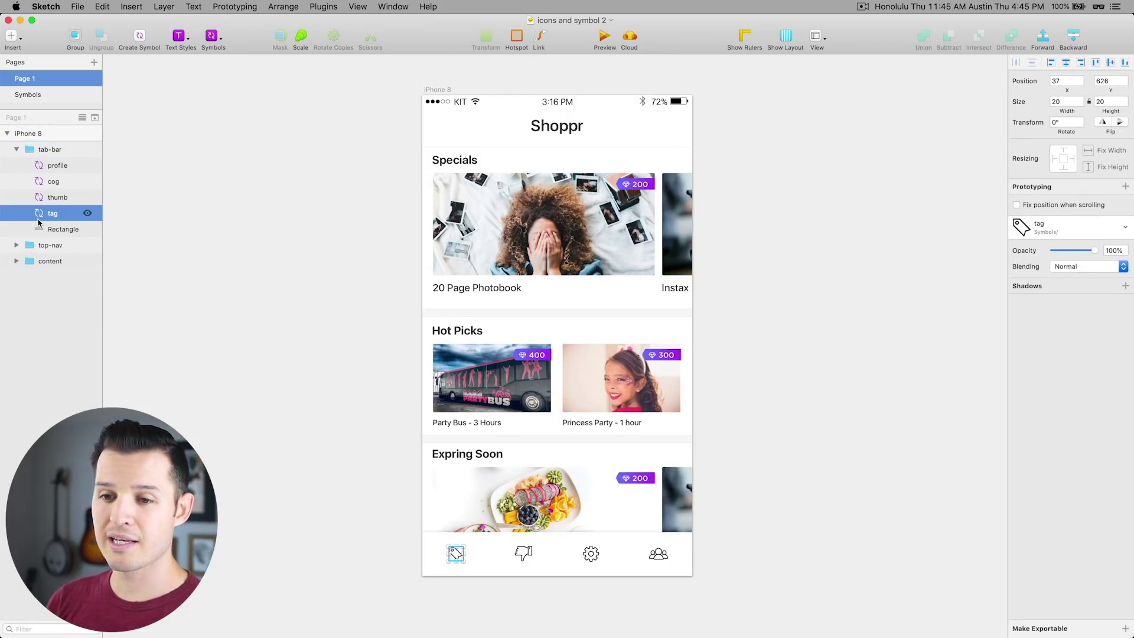
Open the tab-bar tag icon's symbol master, then return to the instance
{"action": "left_click", "coordinate": [206, 424]}
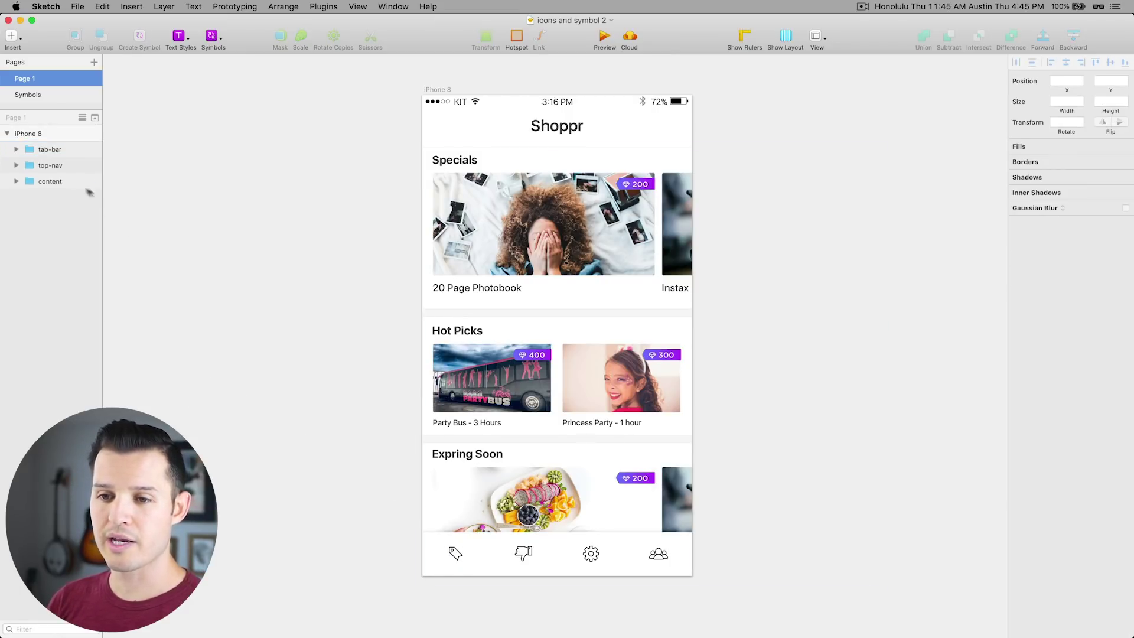
{"action": "double_click", "coordinate": [456, 553]}
{"action": "double_click", "coordinate": [456, 555]}
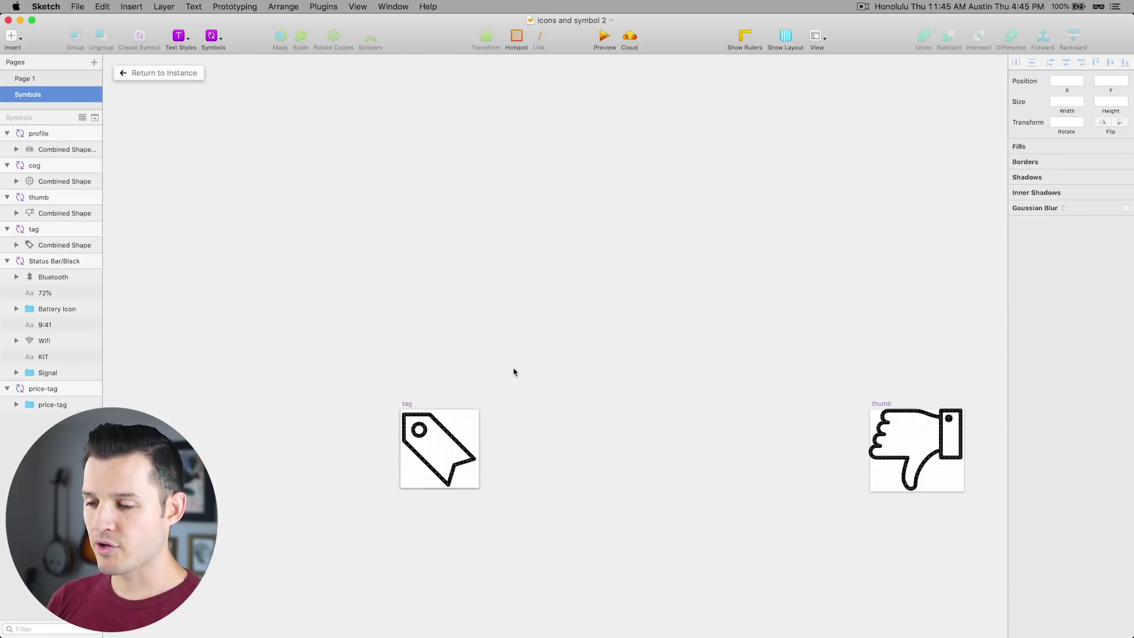
{"action": "left_click", "coordinate": [144, 73]}
Draw a 125×125 square beside the phone filled with the badge purple #944FF7
{"action": "key", "text": "r"}
{"action": "mouse_move", "coordinate": [212, 234]}
{"action": "left_mouse_down"}
{"action": "mouse_move", "coordinate": [266, 261]}
{"action": "mouse_move", "coordinate": [280, 318]}
{"action": "mouse_move", "coordinate": [301, 323]}
{"action": "left_mouse_up"}
{"action": "left_click", "coordinate": [1028, 275]}
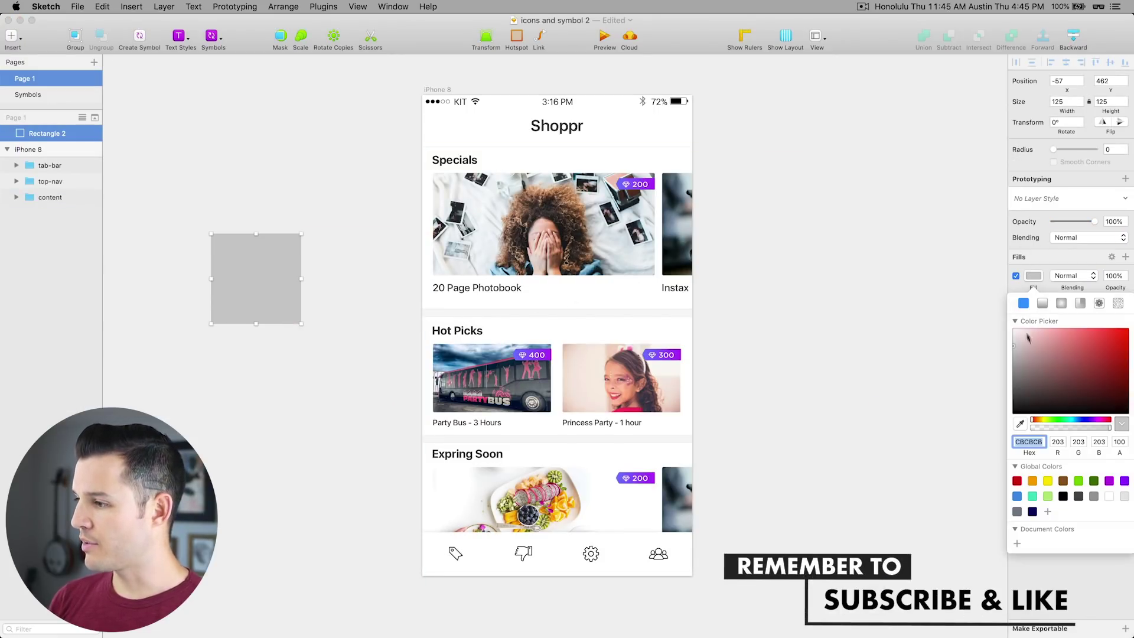
{"action": "left_click", "coordinate": [1019, 424]}
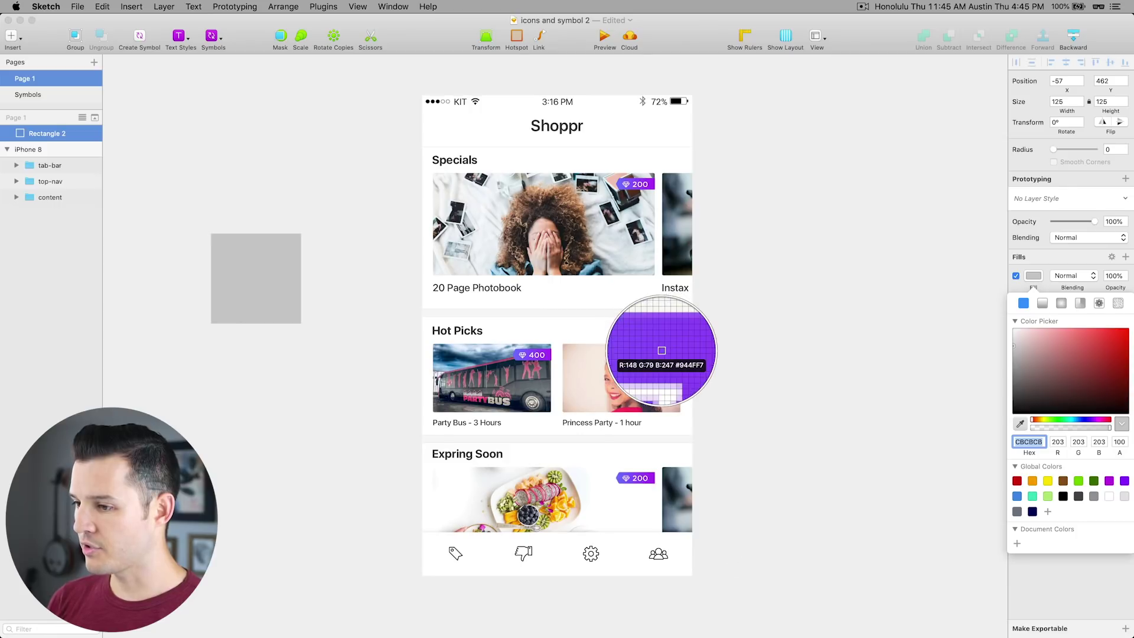
{"action": "left_click", "coordinate": [655, 353]}
{"action": "key", "text": "Escape"}
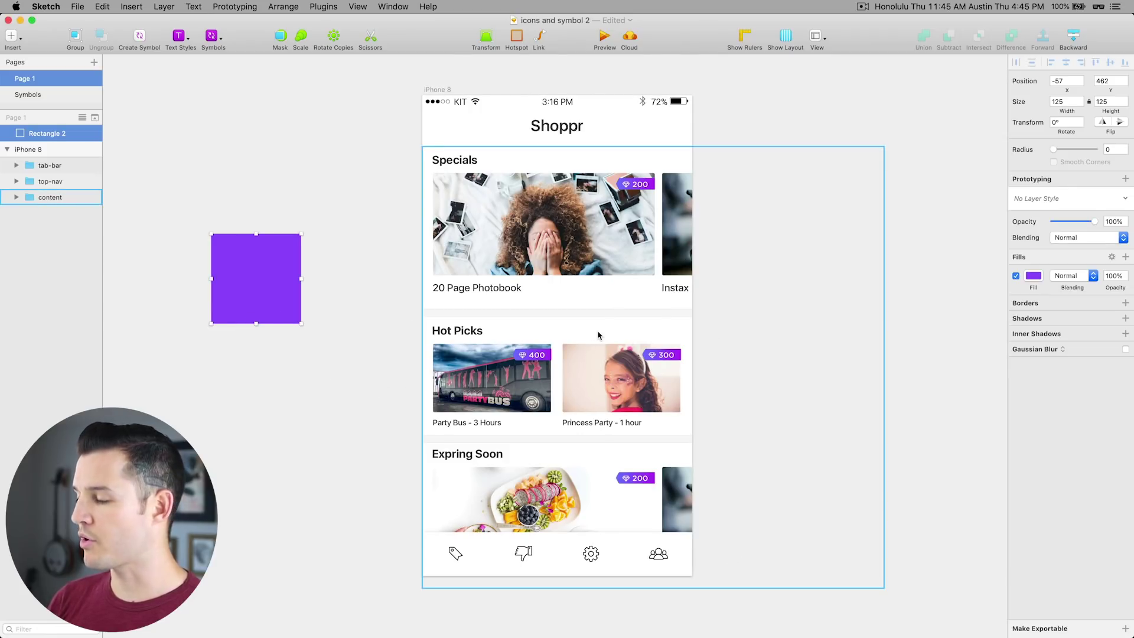
{"action": "left_click", "coordinate": [139, 39]}
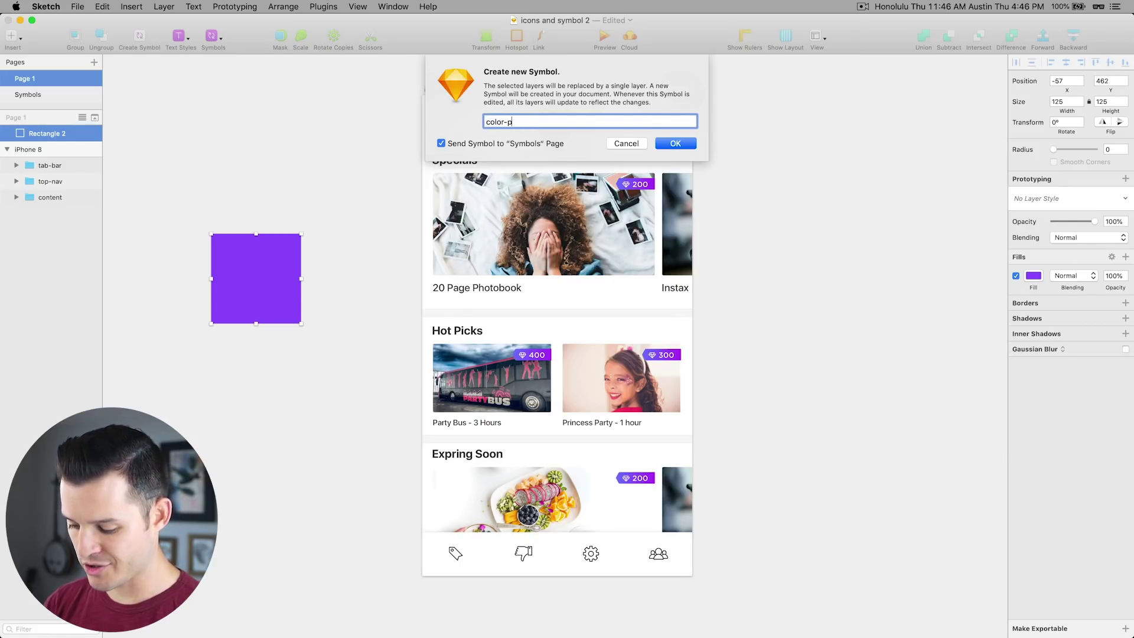
Save the square as symbol color-purple, delete its Page 1 instance, and view all symbol masters
{"action": "key", "text": "Return"}
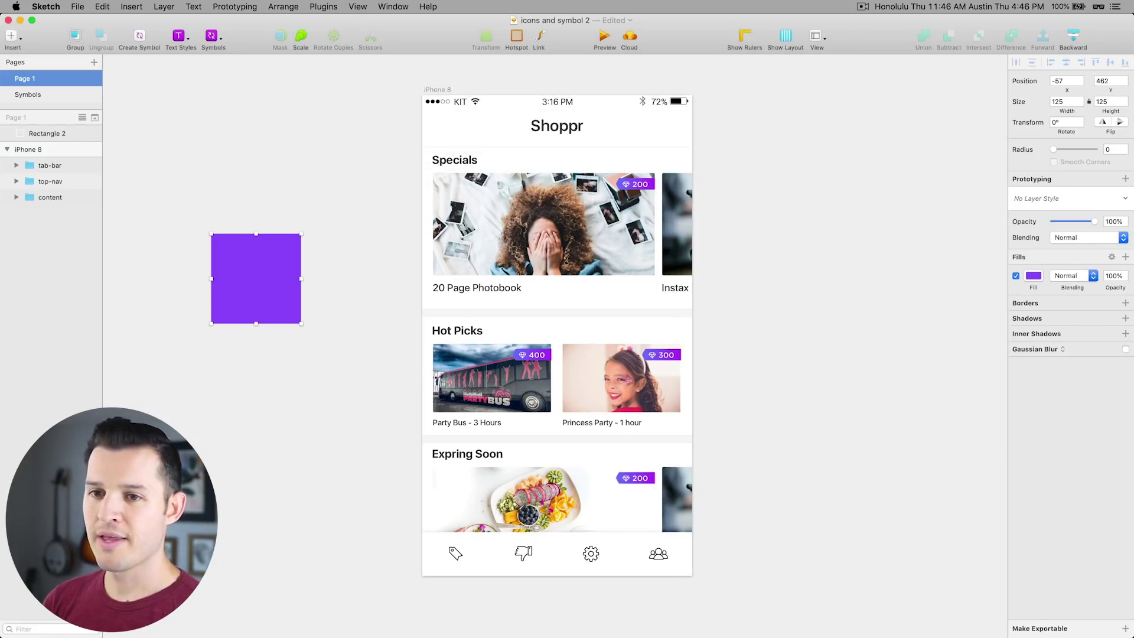
{"action": "key", "text": "Delete"}
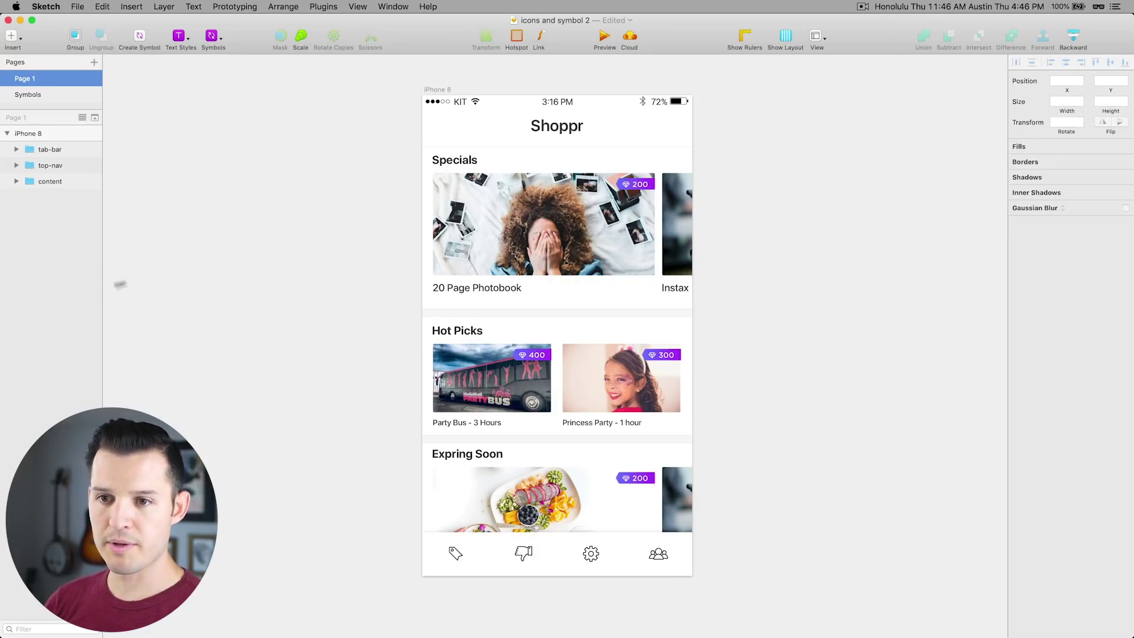
{"action": "left_click", "coordinate": [28, 95]}
{"action": "key", "text": "super+1"}
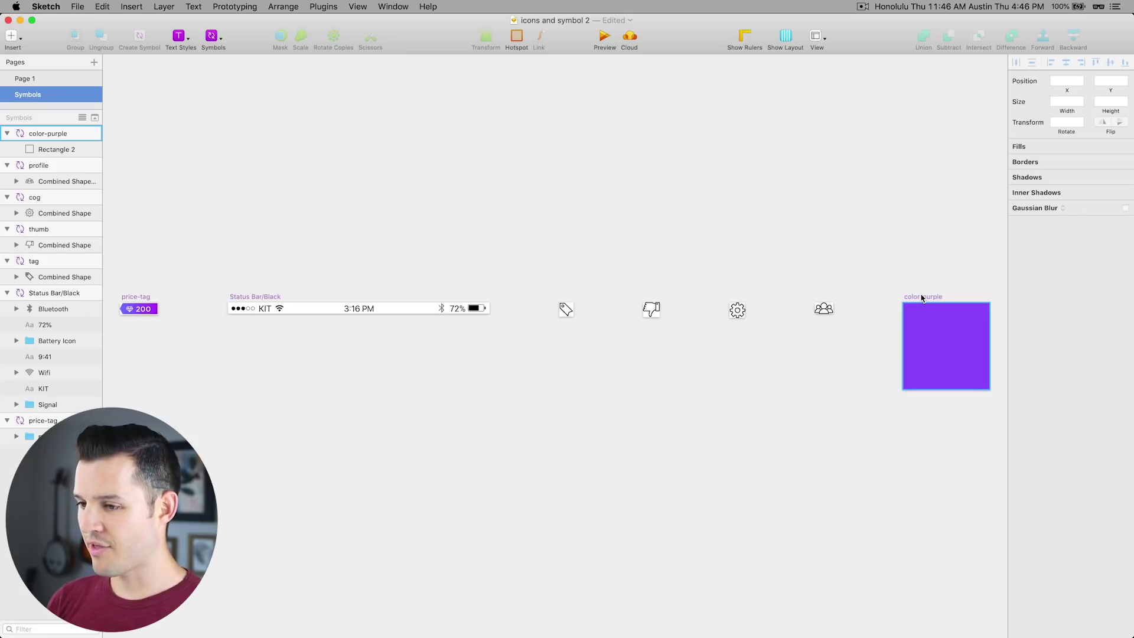
Insert a color-purple symbol instance and move it onto the tag artboard
{"action": "scroll", "coordinate": [565, 321], "scroll_direction": "up", "scroll_amount": 5}
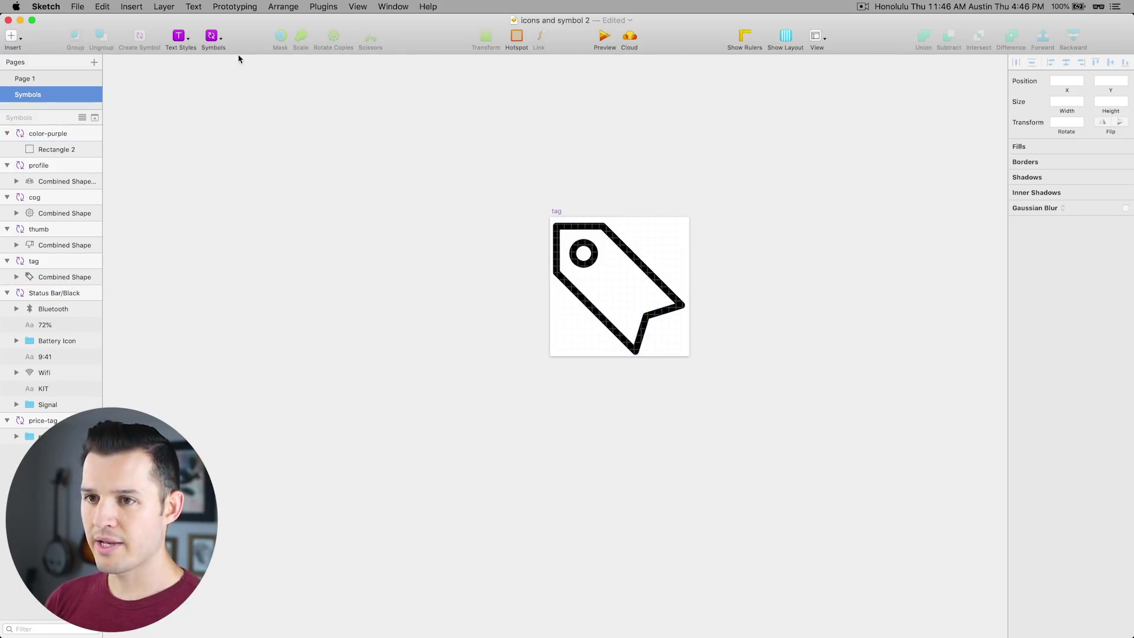
{"action": "left_click", "coordinate": [212, 36]}
{"action": "left_click", "coordinate": [254, 68]}
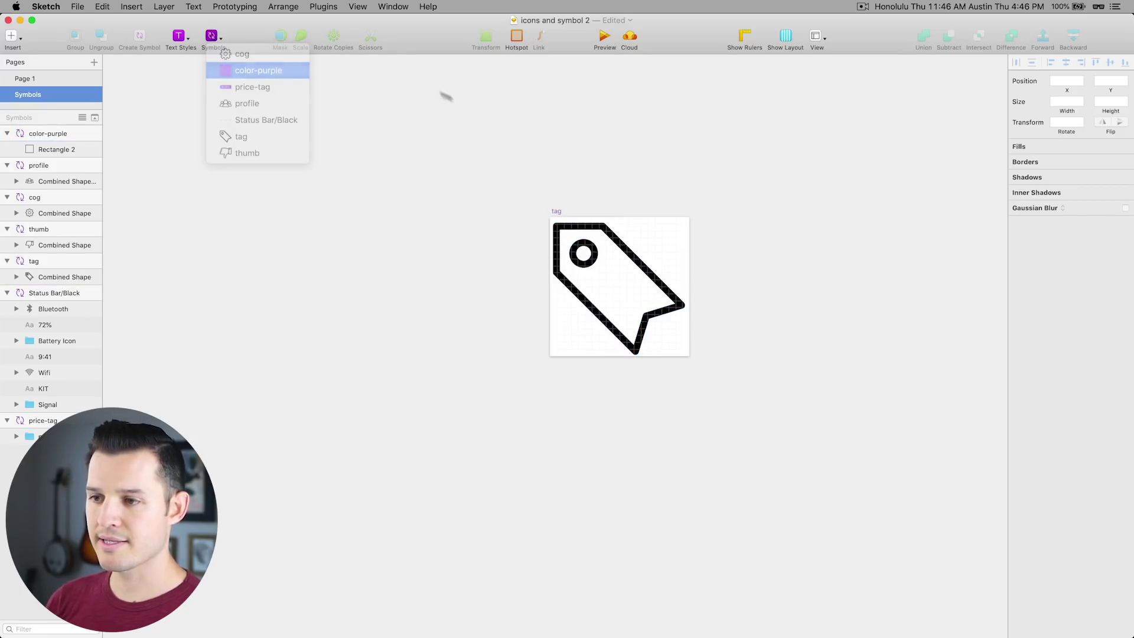
{"action": "left_click", "coordinate": [605, 243]}
{"action": "scroll", "coordinate": [605, 243], "scroll_direction": "down", "scroll_amount": 3}
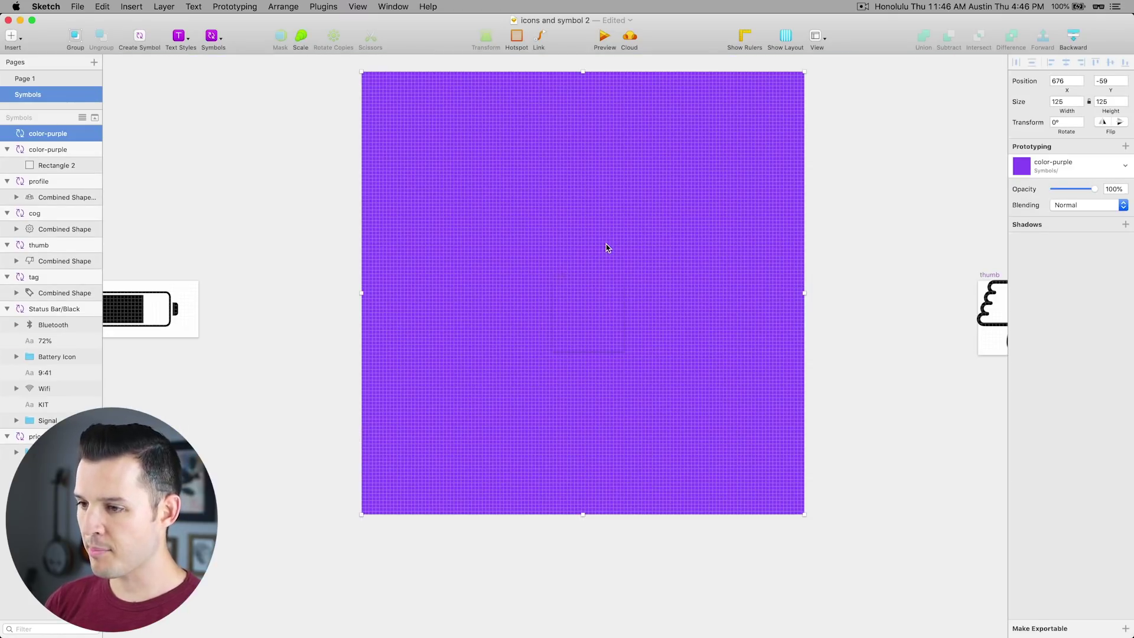
{"action": "left_click_drag", "start_coordinate": [494, 195], "coordinate": [679, 406]}
Use the tag's Combined Shape outline as a mask and shift the purple to cover the tag
{"action": "left_click", "coordinate": [558, 306]}
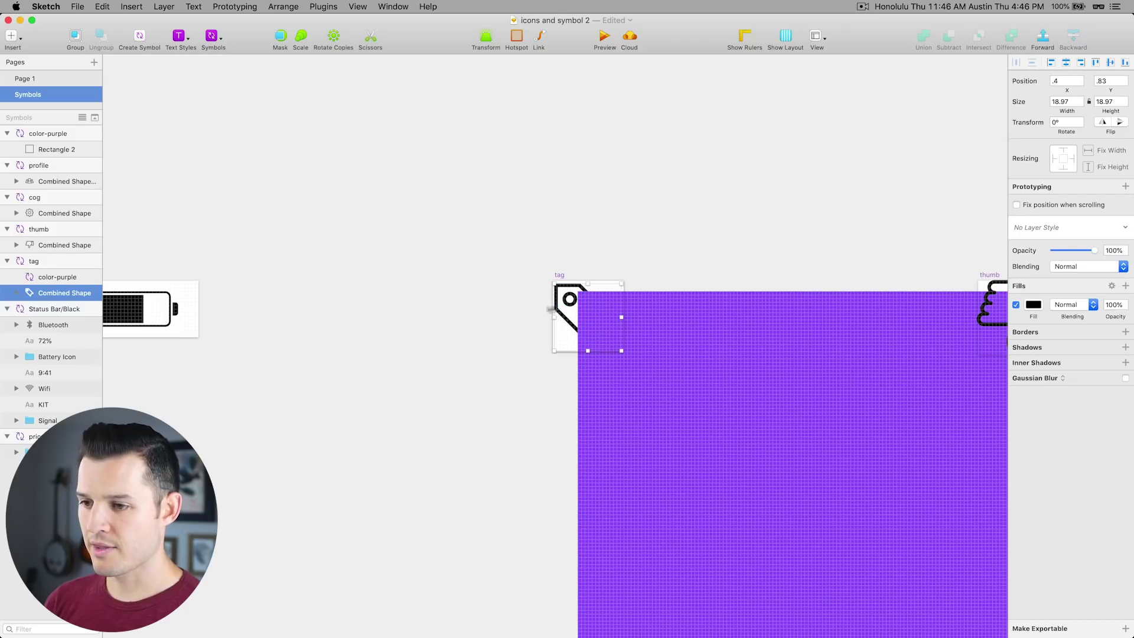
{"action": "right_click", "coordinate": [50, 294]}
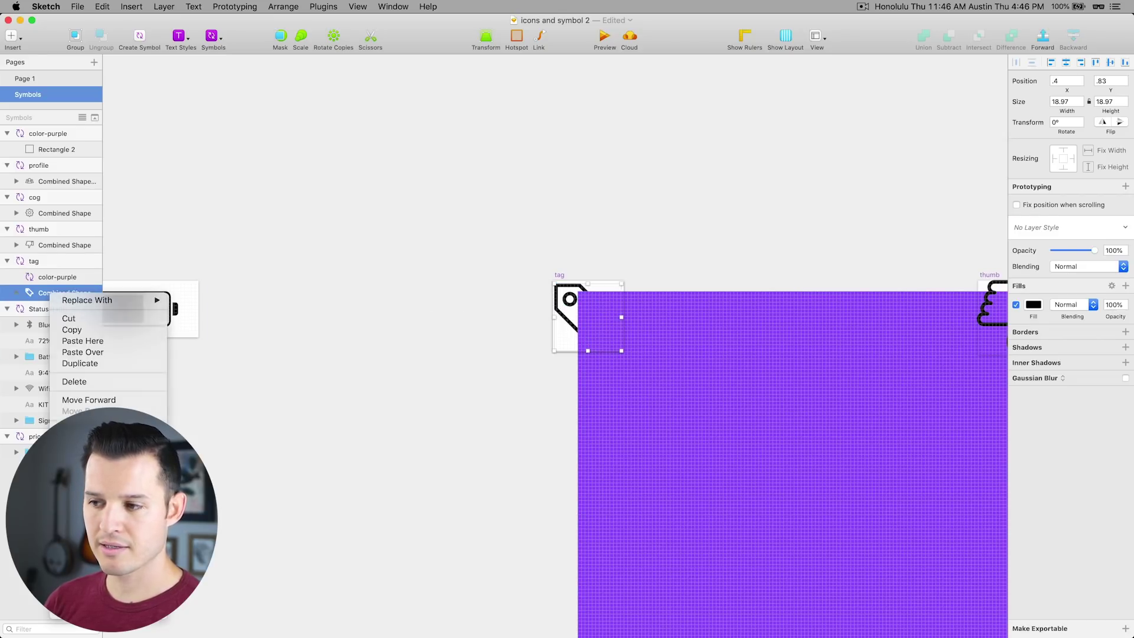
{"action": "left_click", "coordinate": [83, 594]}
{"action": "left_click", "coordinate": [65, 277]}
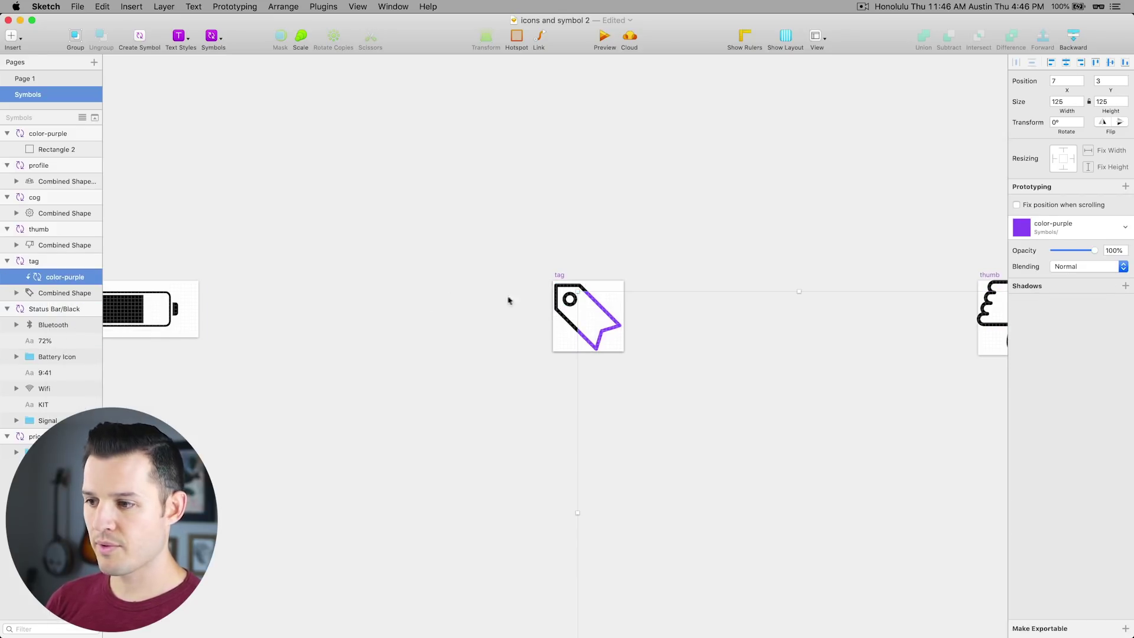
{"action": "left_click_drag", "start_coordinate": [598, 305], "coordinate": [679, 389]}
{"action": "key", "text": "Return"}
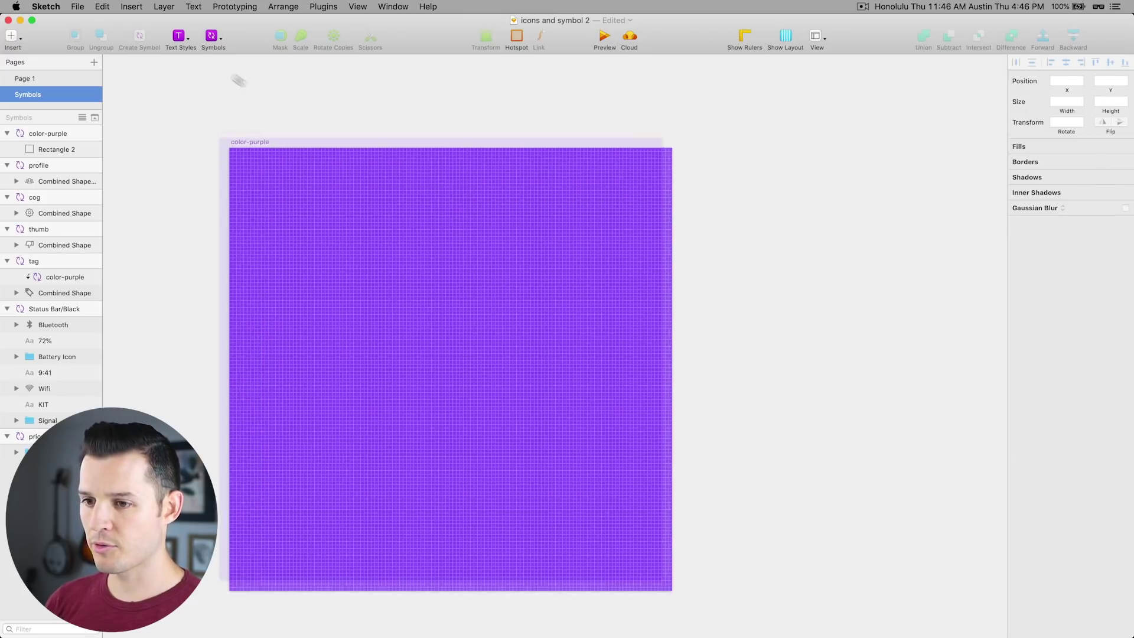
Duplicate the color-purple master and fill the copy's rectangle with teal green #50E3C2
{"action": "left_click", "coordinate": [207, 109]}
{"action": "key", "text": "super+d"}
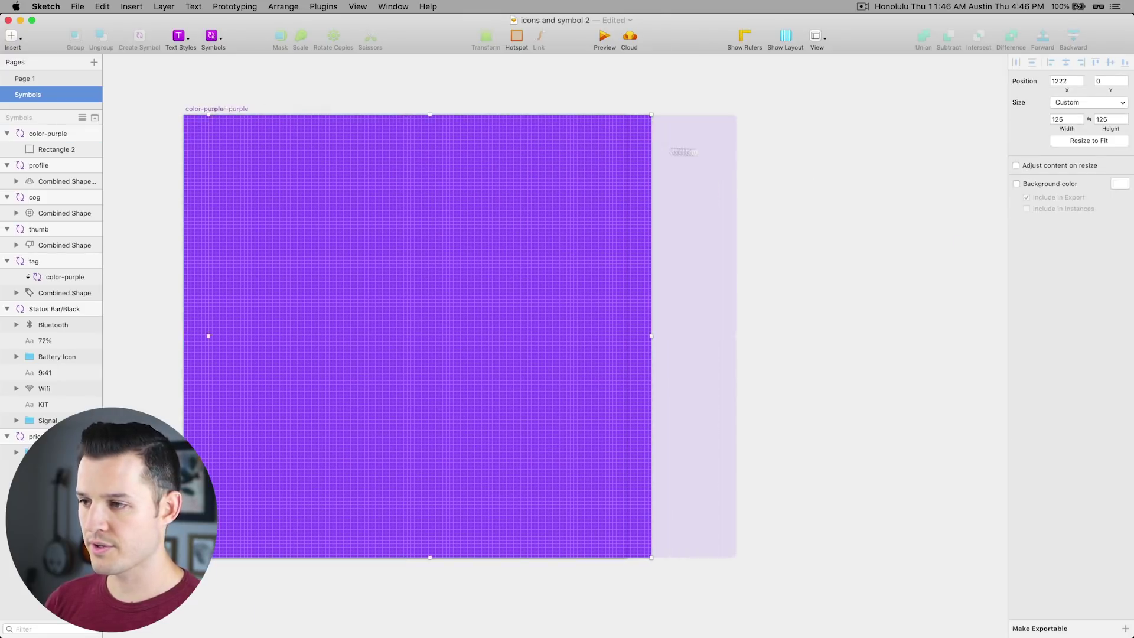
{"action": "key", "text": "Return"}
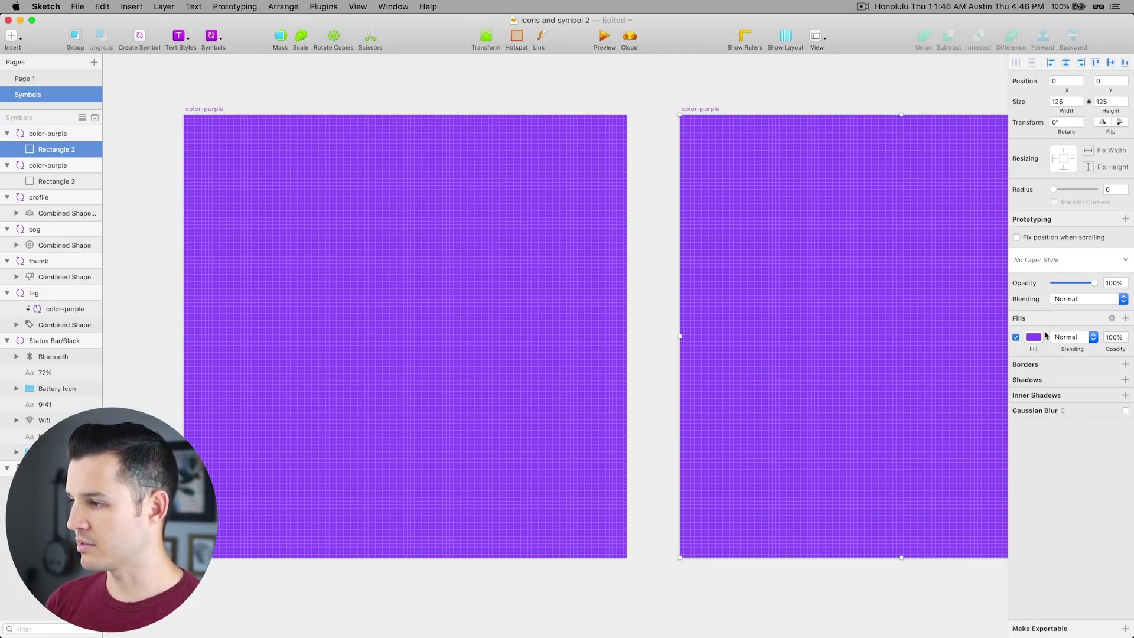
{"action": "left_click", "coordinate": [1035, 337]}
{"action": "left_click", "coordinate": [1032, 557]}
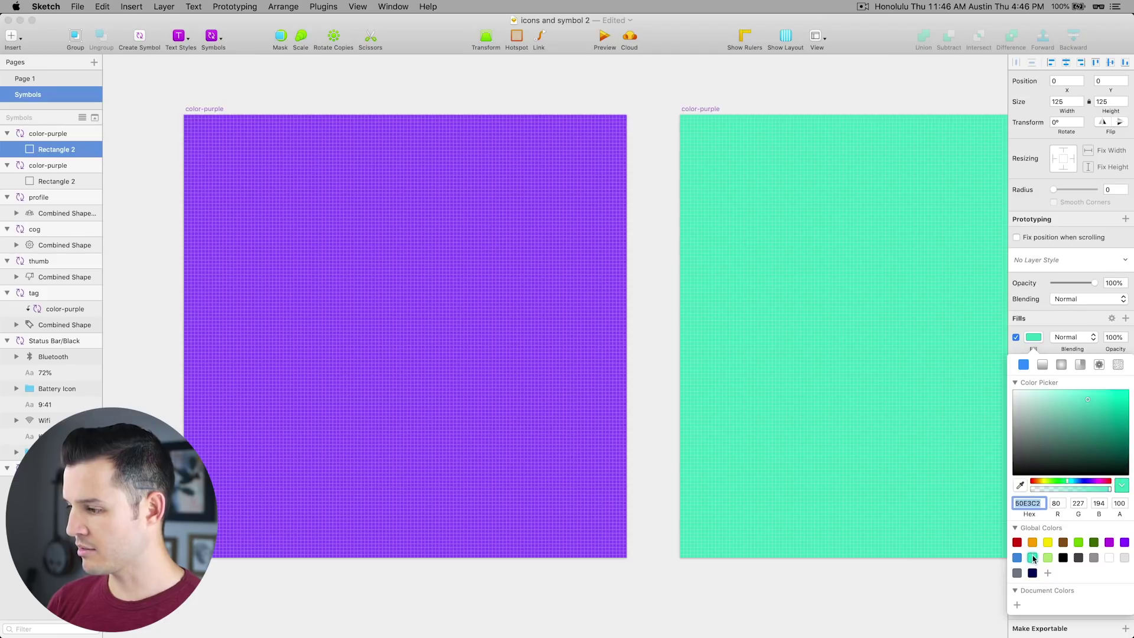
{"action": "left_click", "coordinate": [711, 108]}
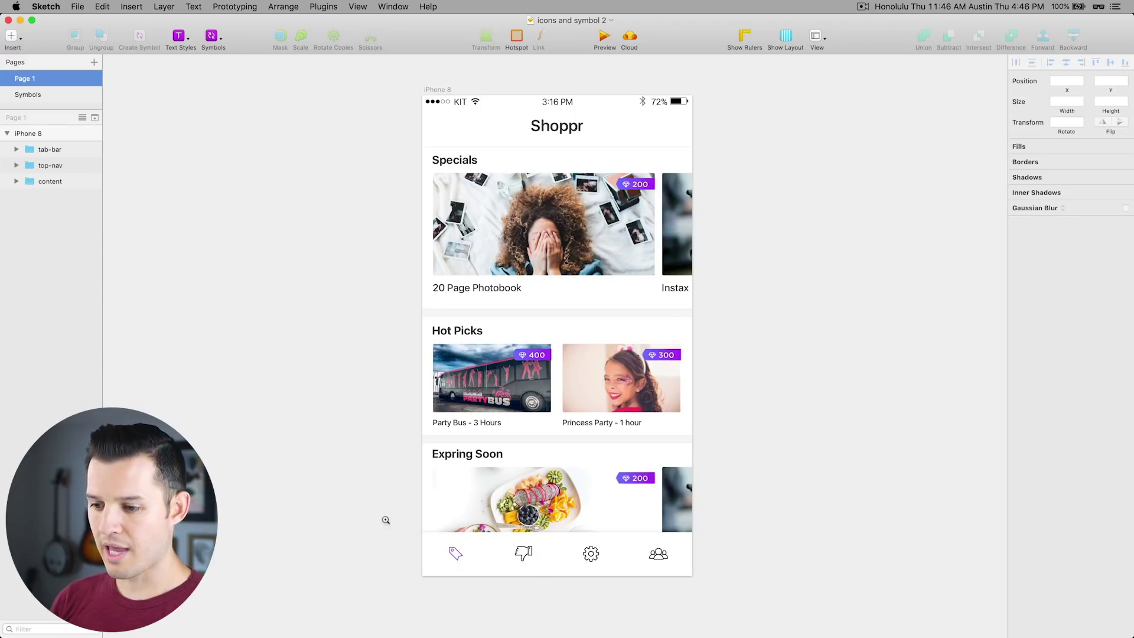
Switch the tab-bar tag instance's colour override from color-purple to color-green
{"action": "scroll", "coordinate": [539, 587], "scroll_direction": "up", "scroll_amount": 5}
{"action": "scroll", "coordinate": [531, 565], "scroll_direction": "down", "scroll_amount": 1}
{"action": "left_click", "coordinate": [499, 362]}
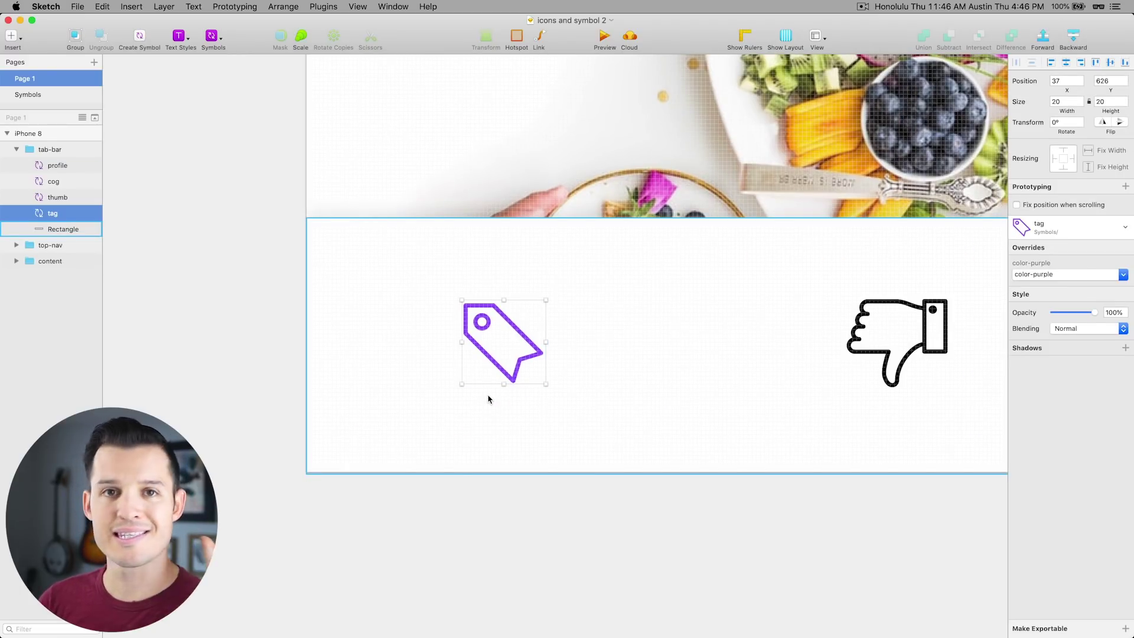
{"action": "left_click", "coordinate": [1027, 274]}
{"action": "left_click", "coordinate": [1054, 307]}
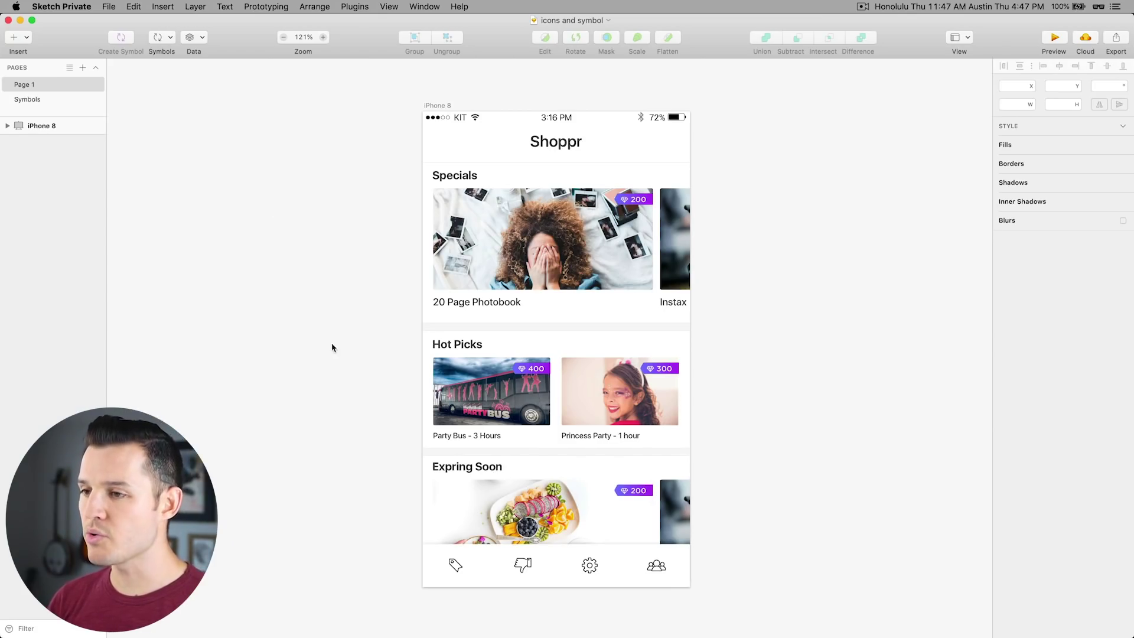
Zoom in on the tab-bar icons and review the four icon symbols on the Symbols page
{"action": "scroll", "coordinate": [332, 344], "scroll_direction": "down", "scroll_amount": 3}
{"action": "left_click_drag", "start_coordinate": [748, 582], "coordinate": [691, 563]}
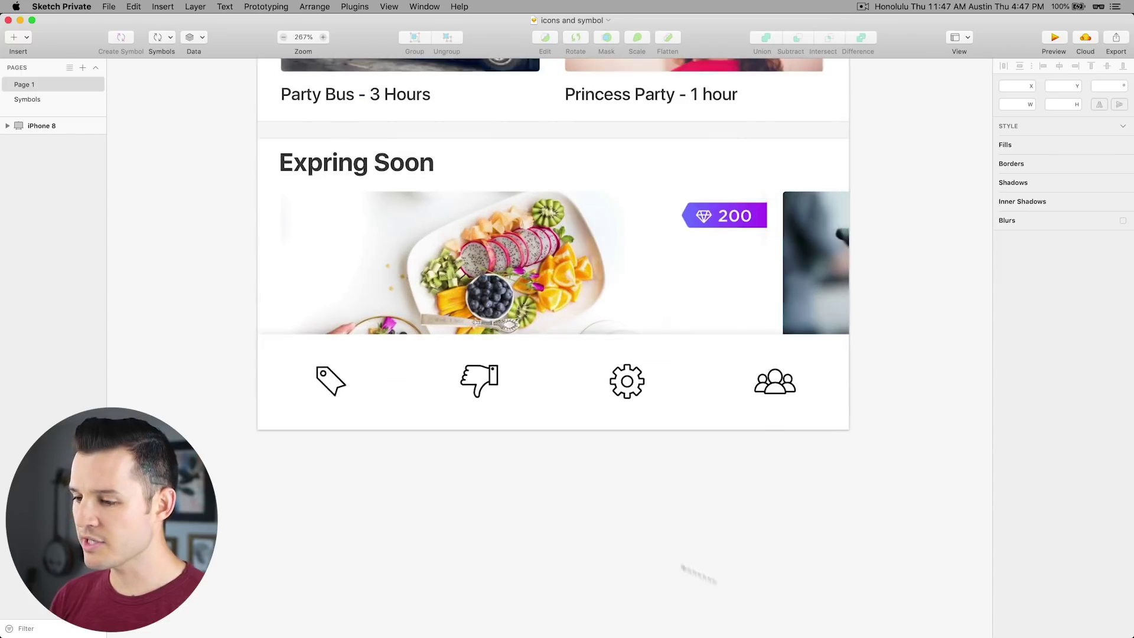
{"action": "left_click", "coordinate": [376, 363]}
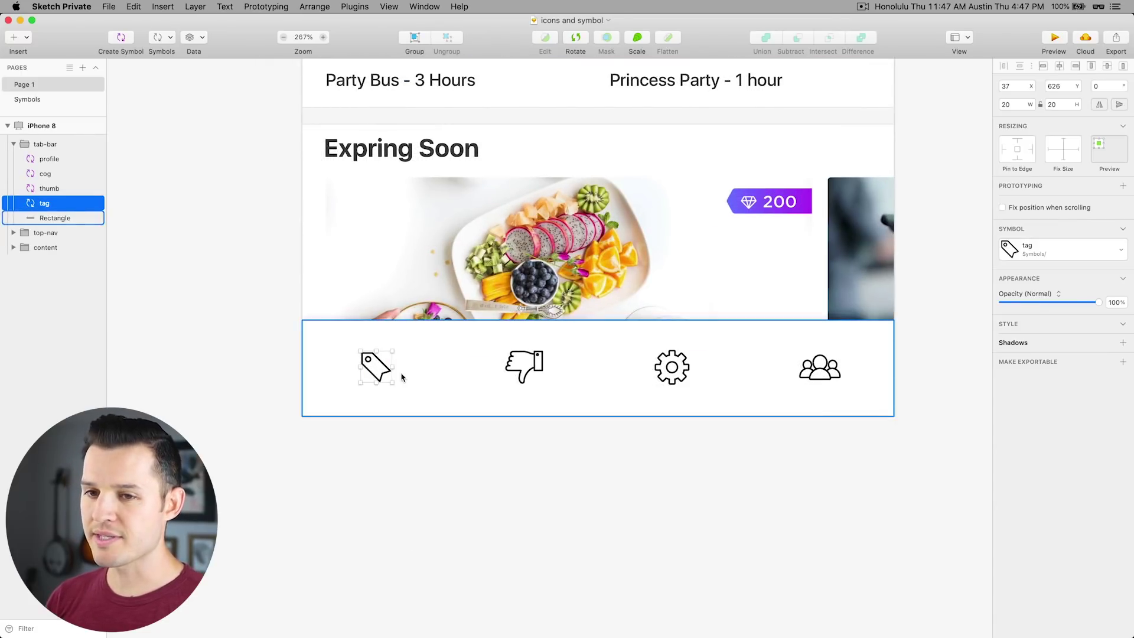
{"action": "left_click", "coordinate": [51, 101]}
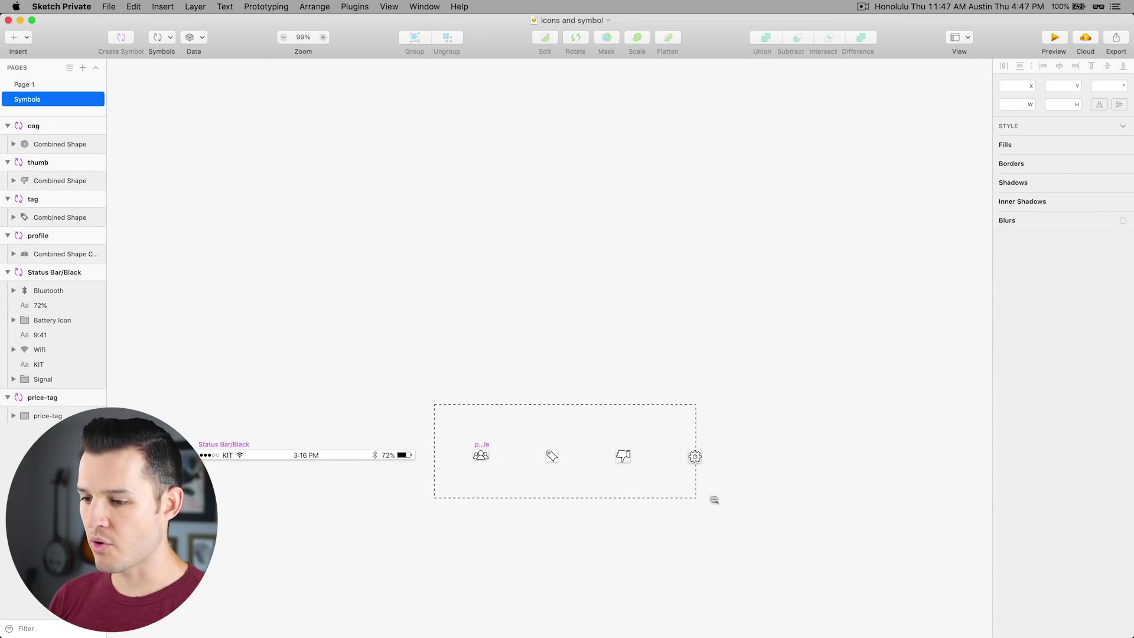
{"action": "left_click_drag", "start_coordinate": [714, 499], "coordinate": [712, 501]}
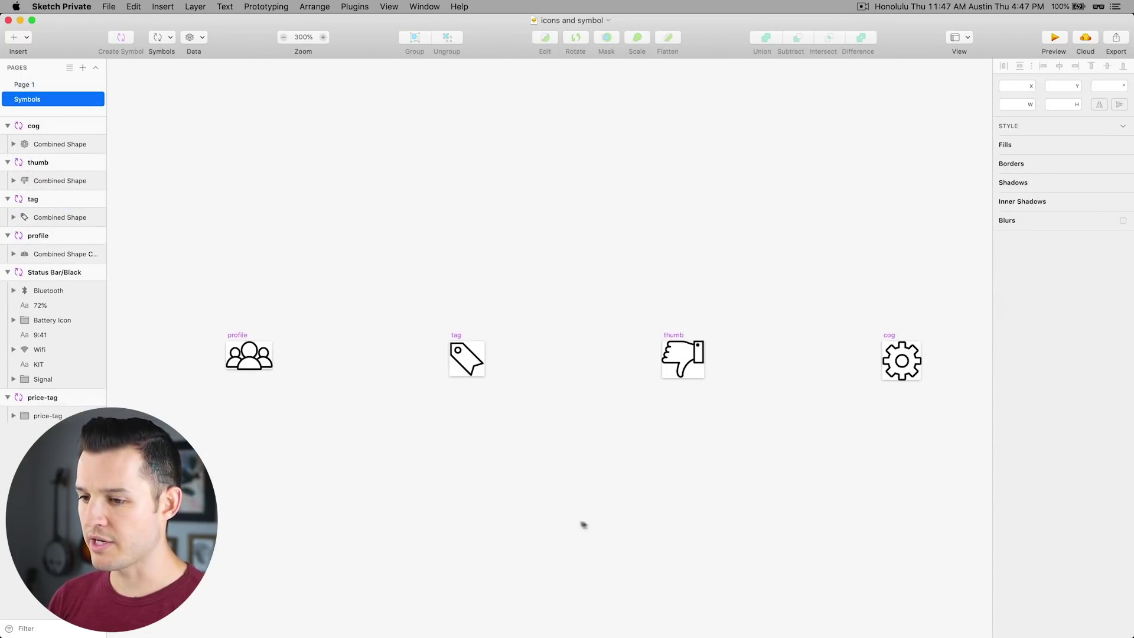
{"action": "left_click", "coordinate": [53, 85]}
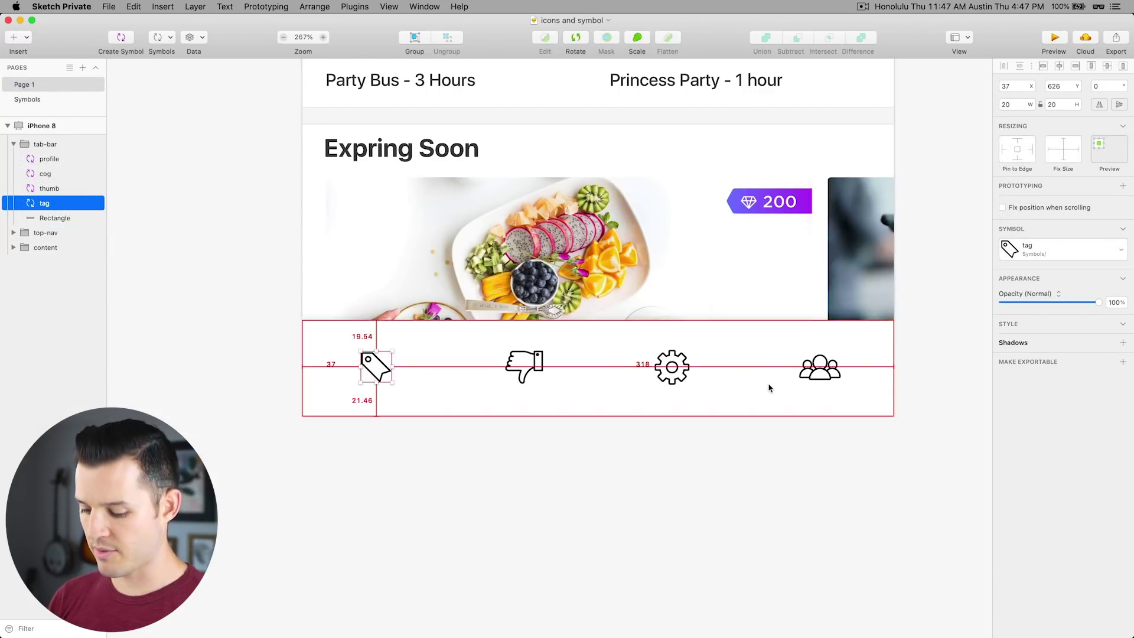
Sample the purple of the 200 badge with the colour picker, capturing #8c59f9
{"action": "key", "text": "ctrl+c"}
{"action": "left_click", "coordinate": [803, 206]}
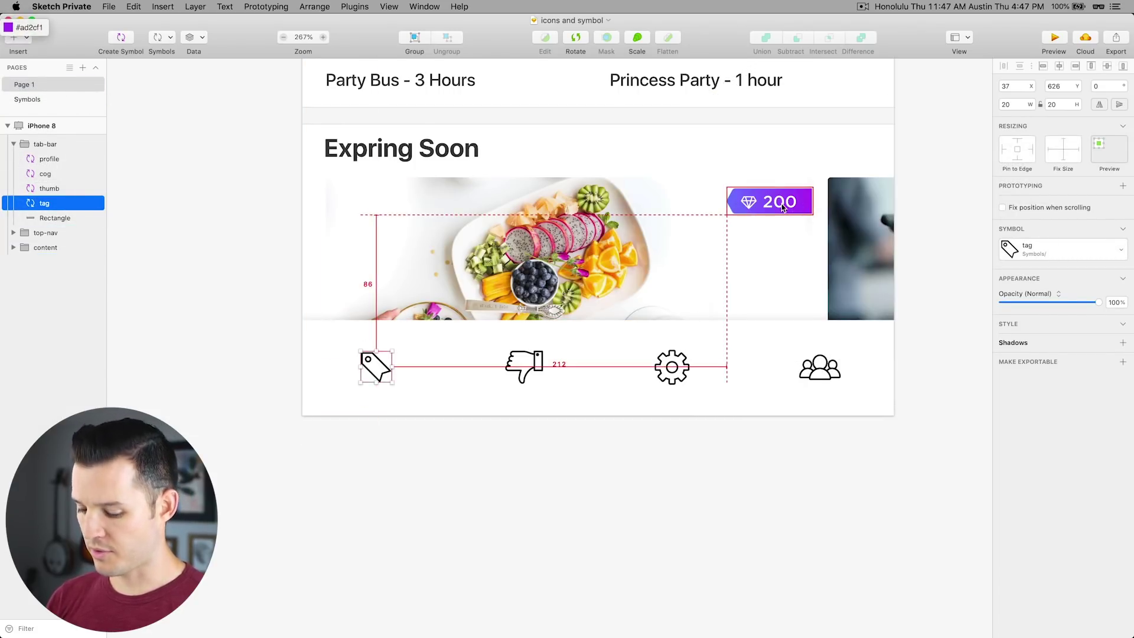
{"action": "key", "text": "ctrl+c"}
{"action": "left_click", "coordinate": [746, 201]}
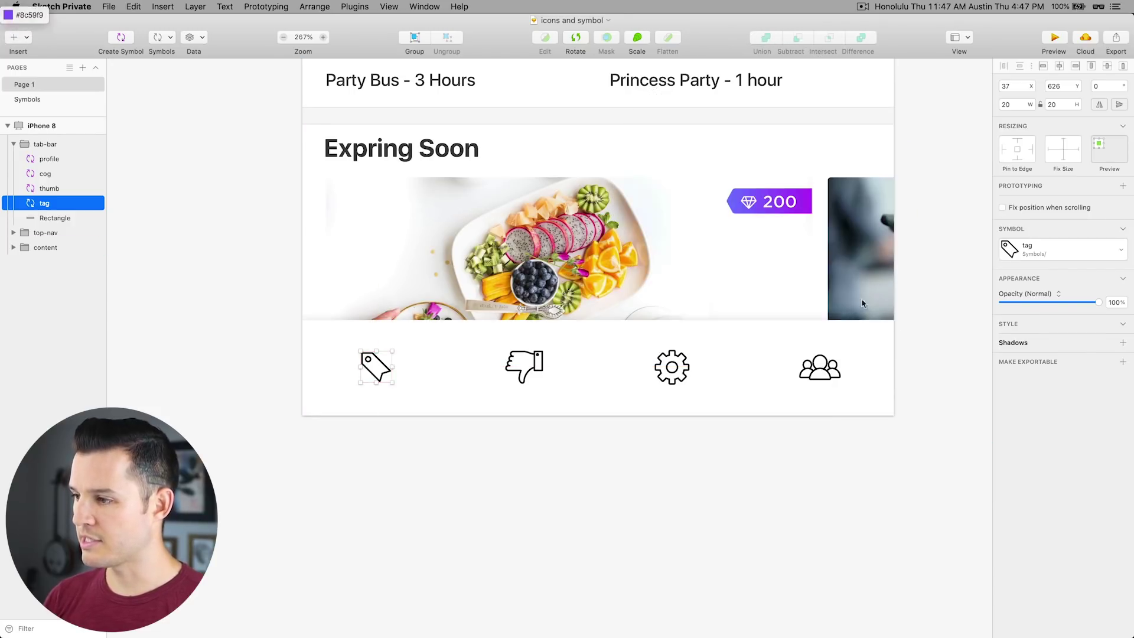
{"action": "double_click", "coordinate": [363, 369]}
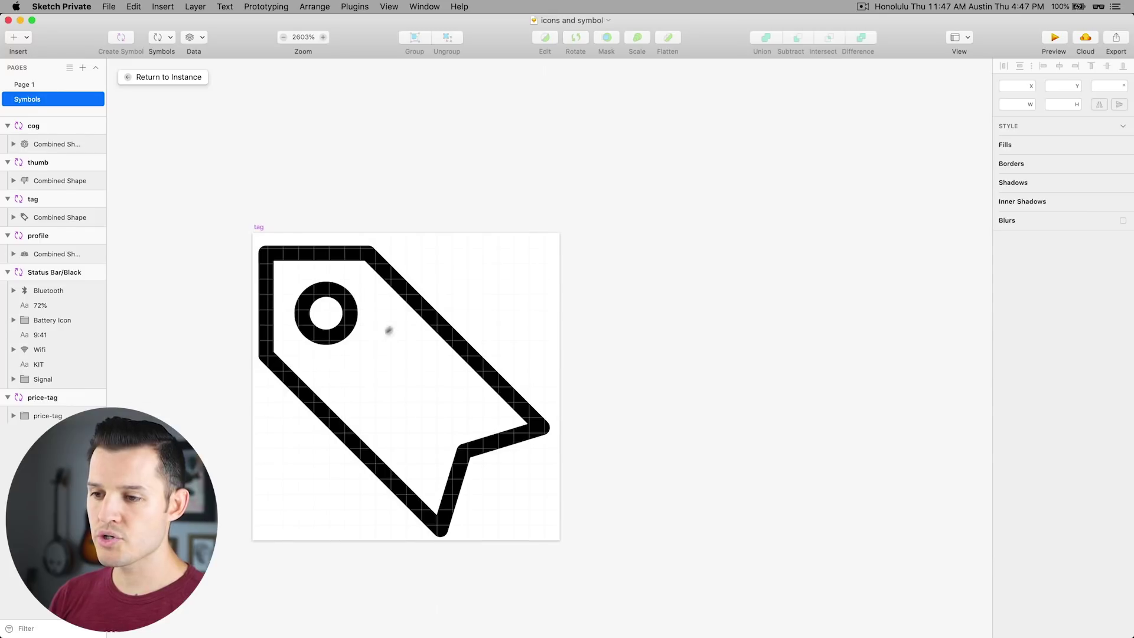
Save the tag shape's black #000000 fill as a new layer style named outline-black
{"action": "left_click", "coordinate": [418, 297]}
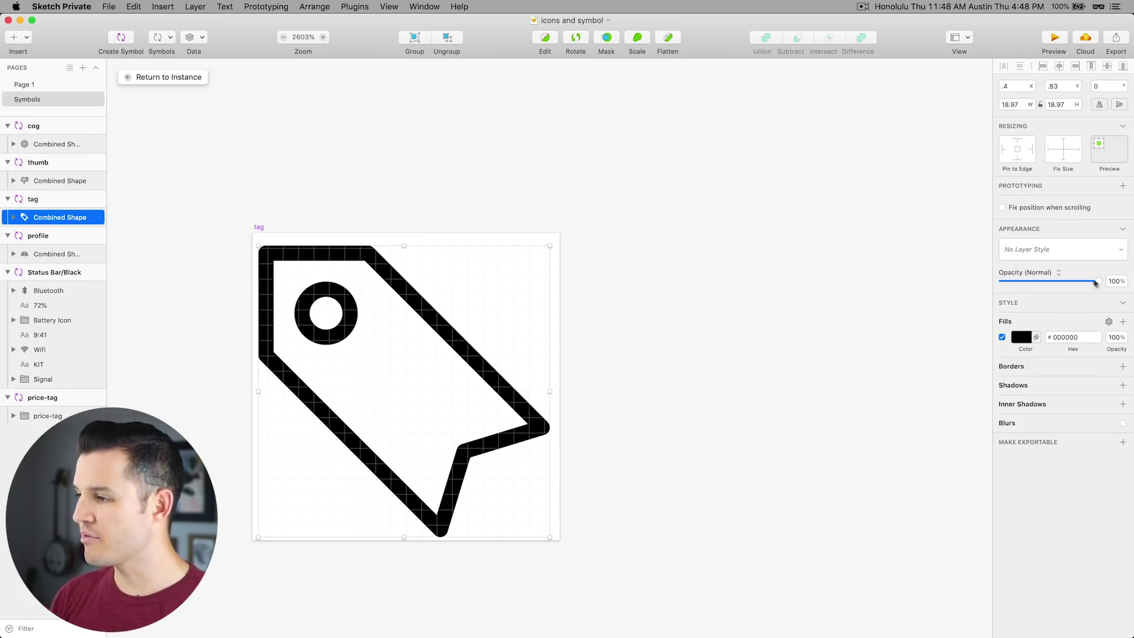
{"action": "left_click", "coordinate": [1081, 256]}
{"action": "left_click", "coordinate": [1082, 260]}
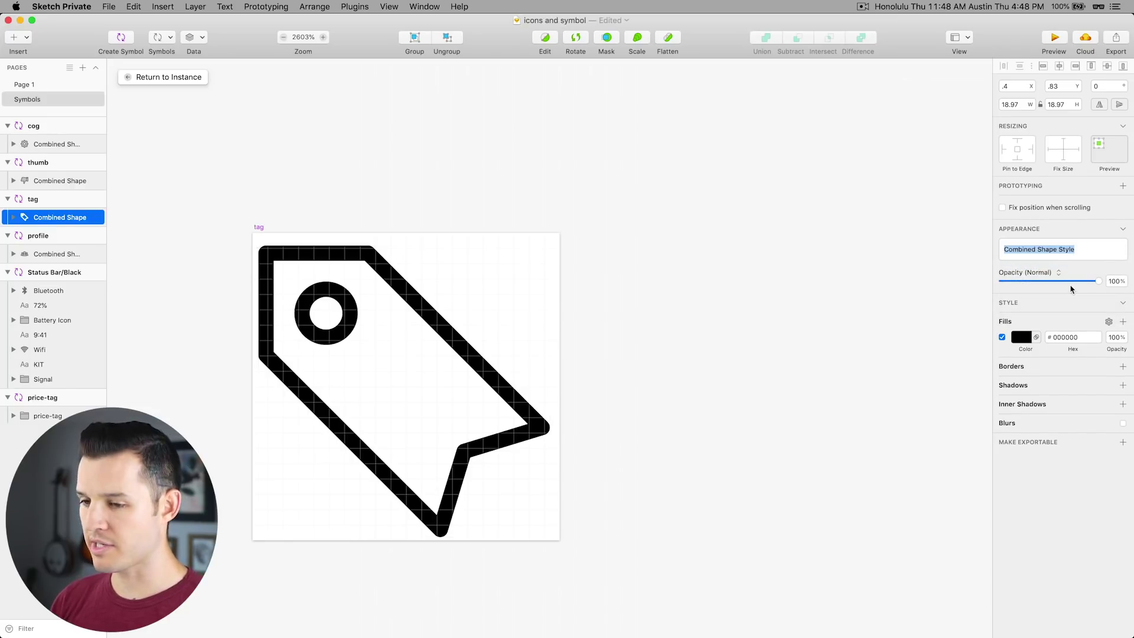
{"action": "type", "text": "outline-black"}
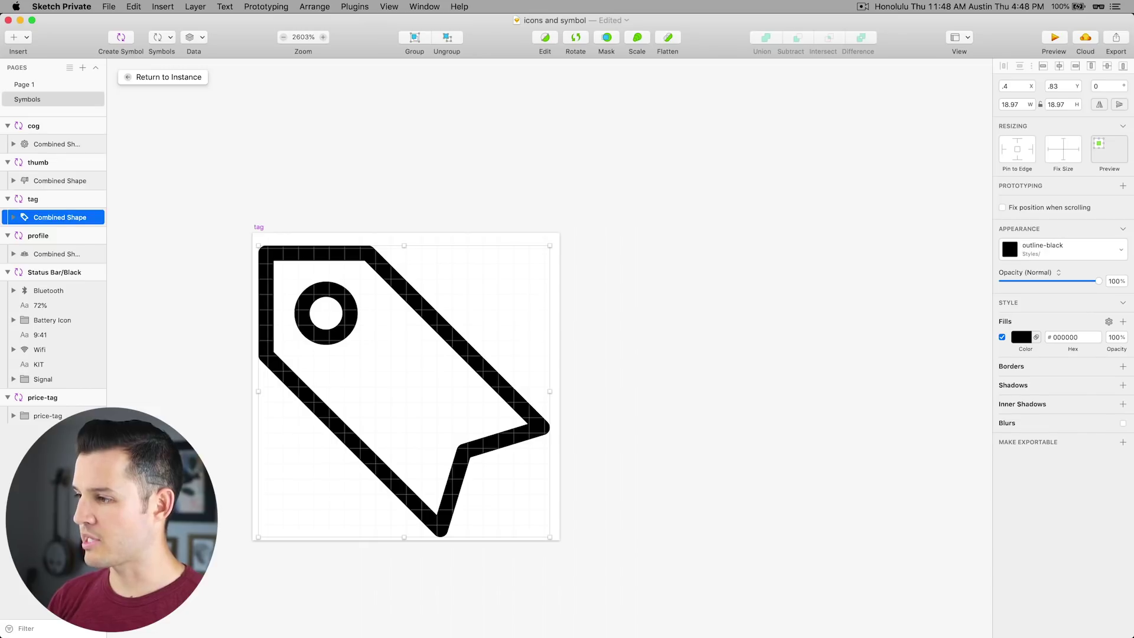
Fill the tag shape with the document purple #8C59F9 and save it as layer style outline-purple
{"action": "left_click", "coordinate": [662, 307]}
{"action": "left_click", "coordinate": [407, 300]}
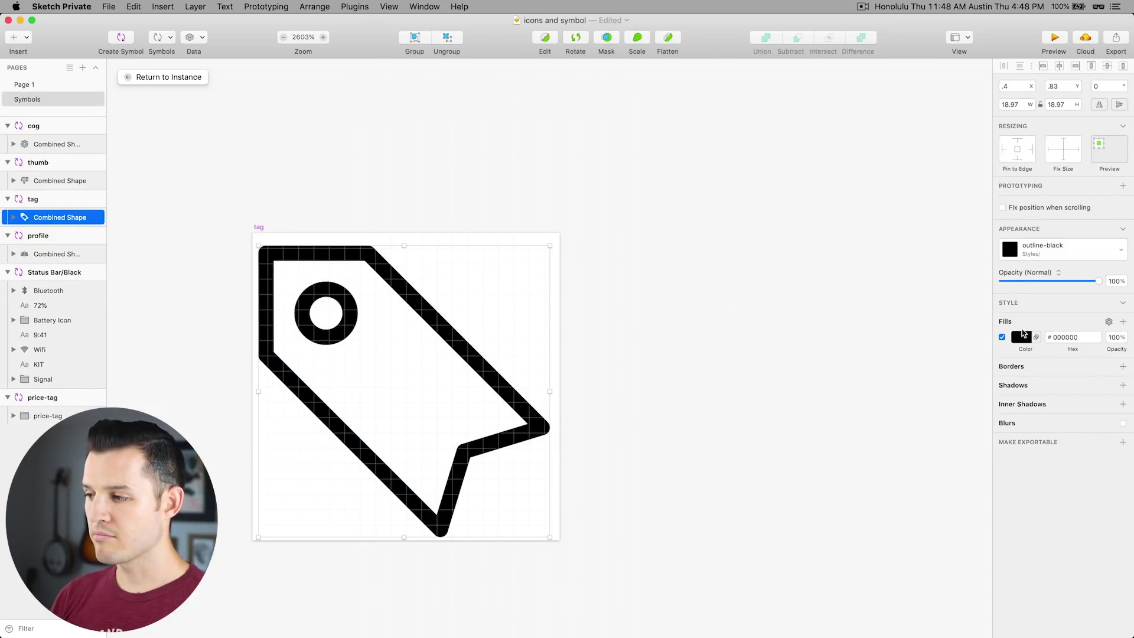
{"action": "left_click", "coordinate": [1022, 336]}
{"action": "left_click", "coordinate": [1024, 604]}
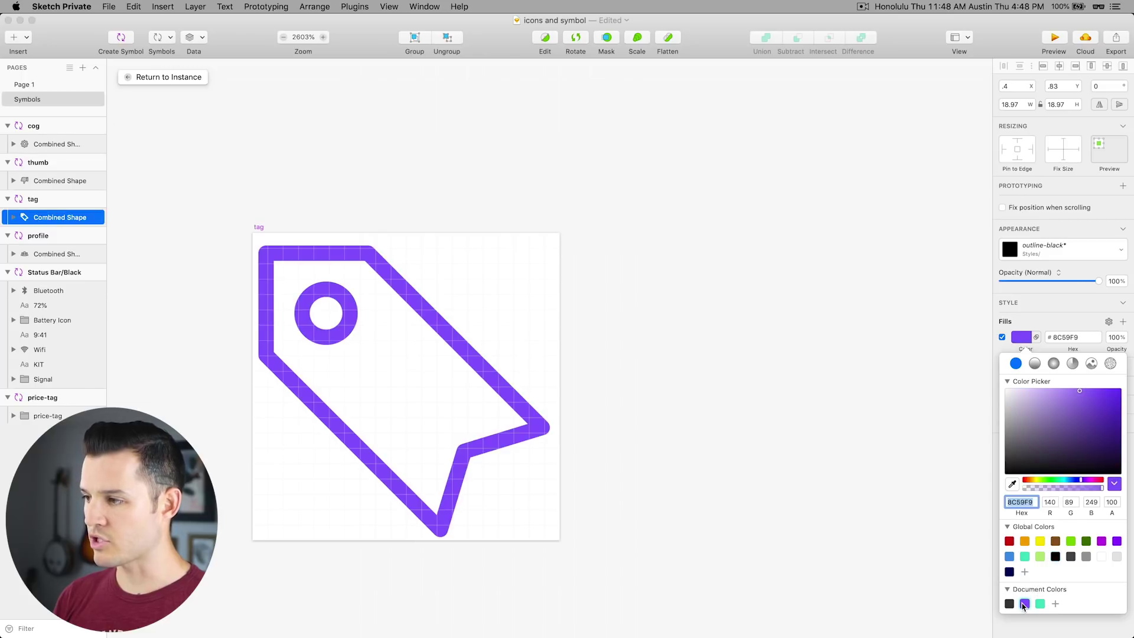
{"action": "left_click", "coordinate": [1036, 248]}
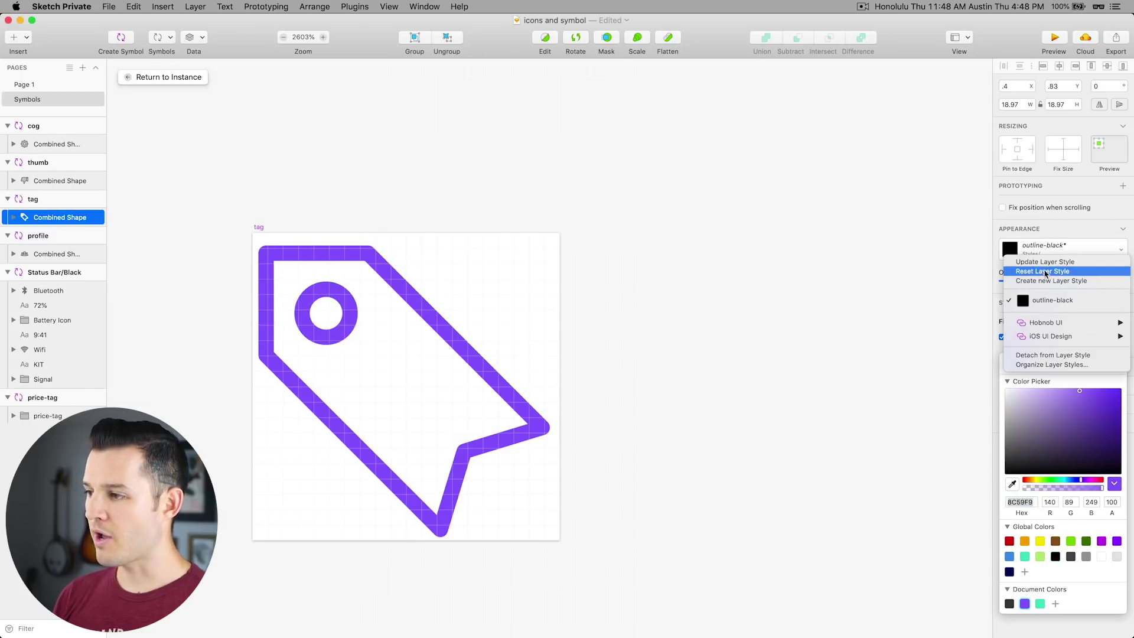
{"action": "left_click", "coordinate": [1042, 281]}
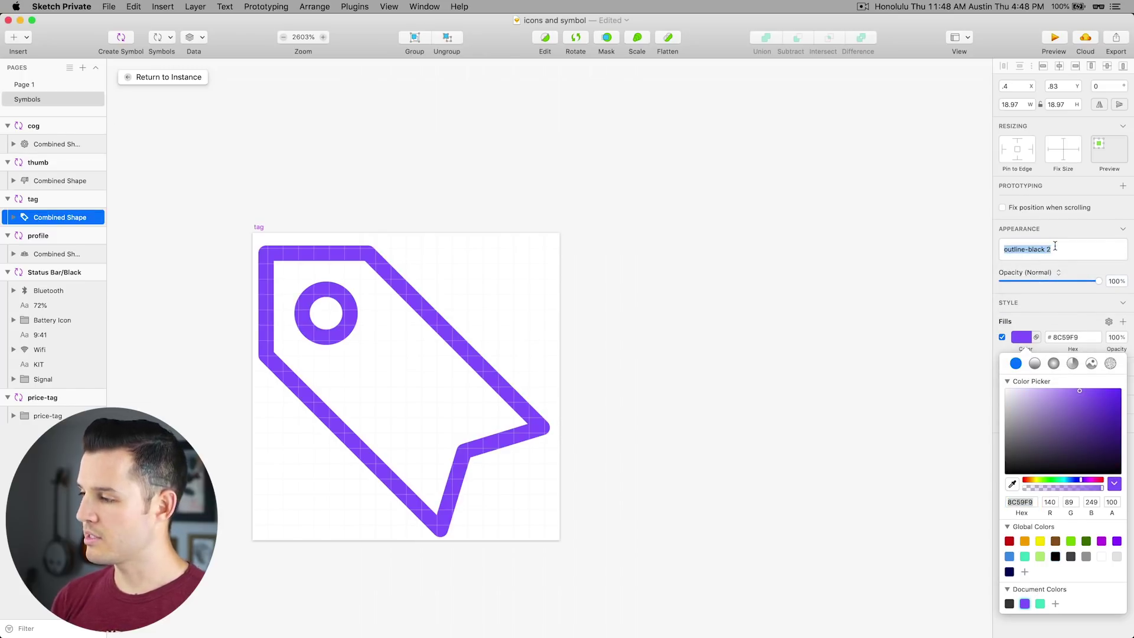
{"action": "key", "text": "alt+shift+Left"}
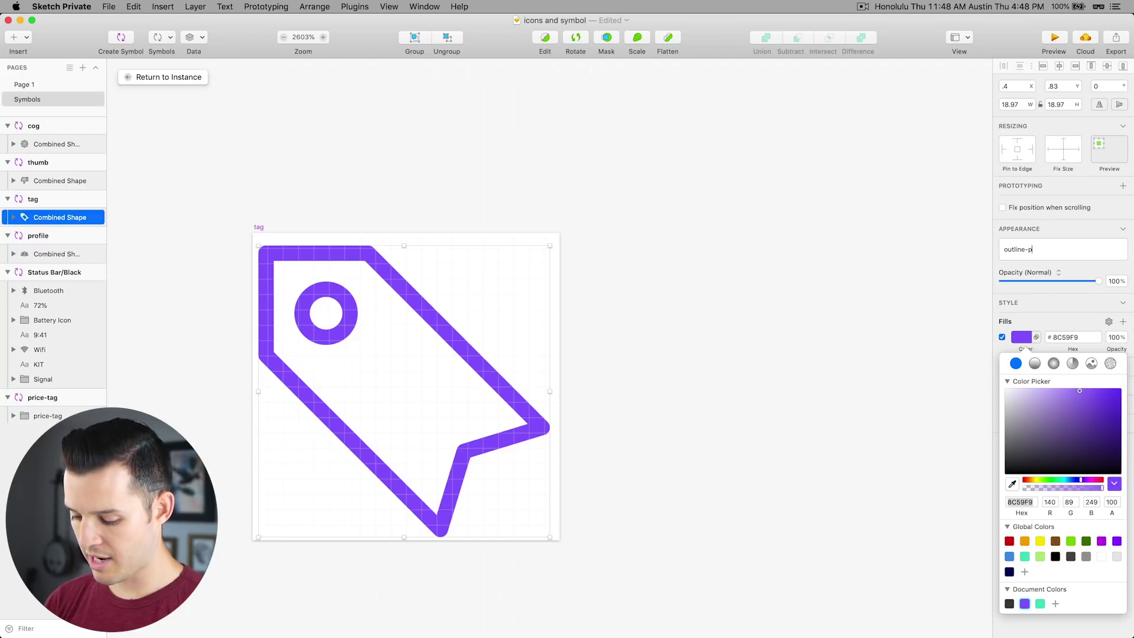
Refill the tag shape with the document green #50E3C2 and save it as layer style outline-green
{"action": "left_click", "coordinate": [1039, 603]}
{"action": "left_click", "coordinate": [1050, 258]}
{"action": "left_click", "coordinate": [1056, 261]}
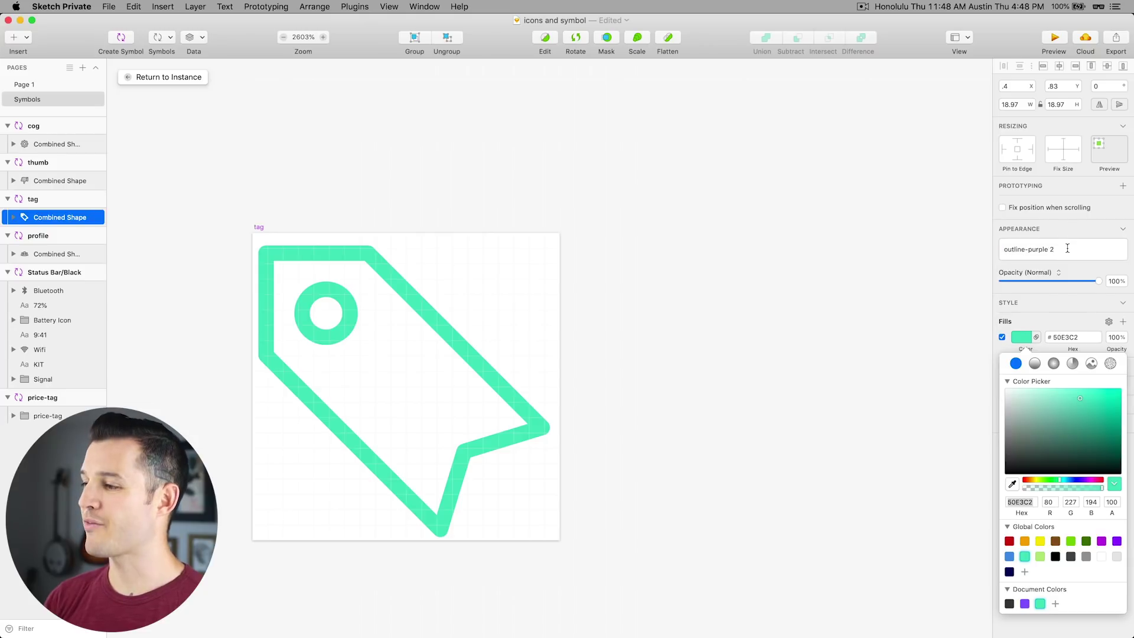
{"action": "key", "text": "BackSpace"}
{"action": "key", "text": "BackSpace"}
{"action": "key", "text": "BackSpace"}
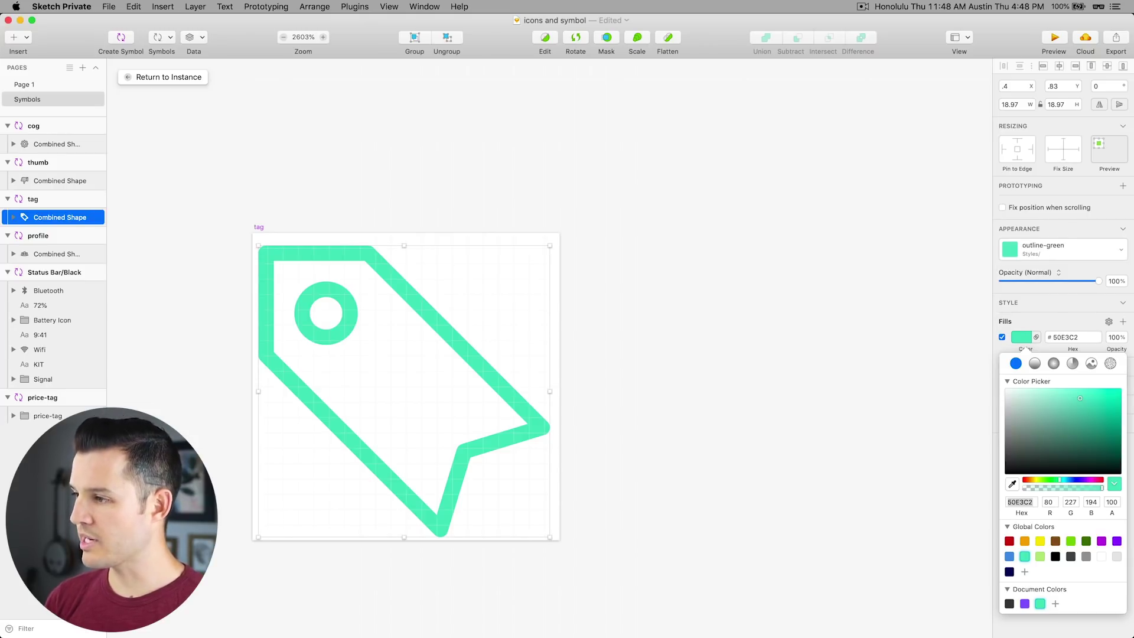
{"action": "left_click", "coordinate": [163, 77]}
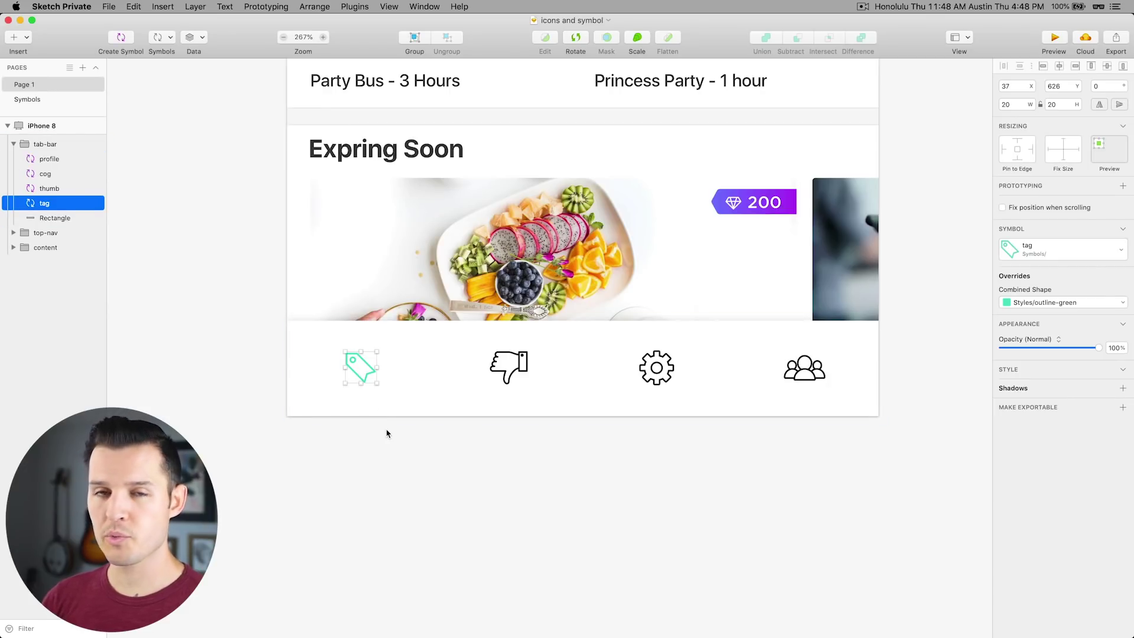
{"action": "left_click", "coordinate": [1050, 303]}
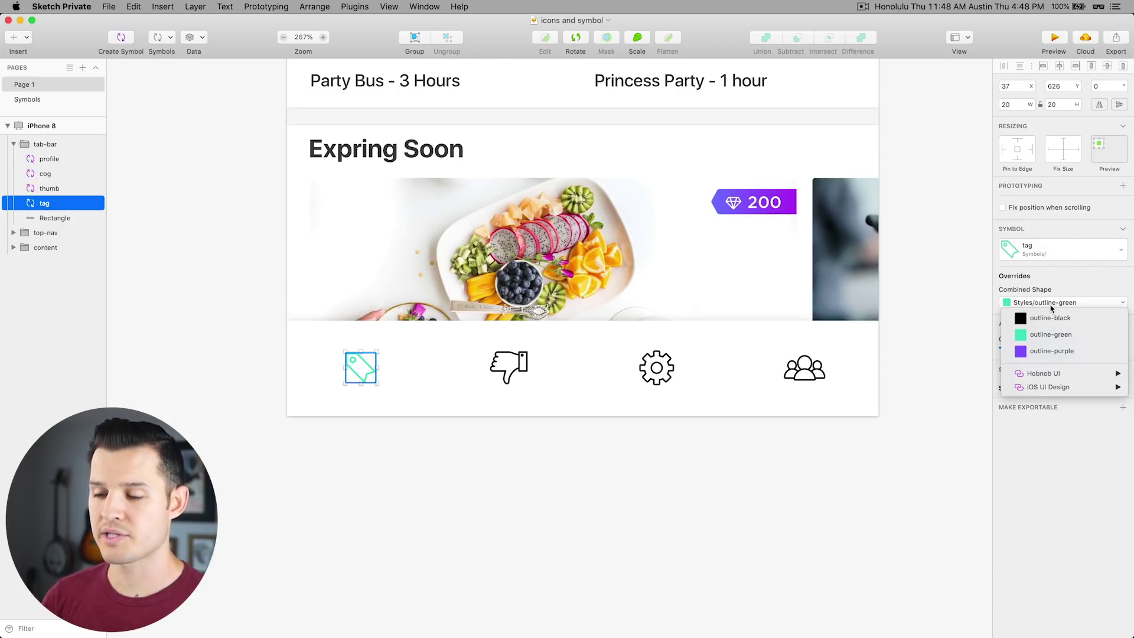
{"action": "left_click", "coordinate": [637, 492]}
{"action": "left_click", "coordinate": [27, 99]}
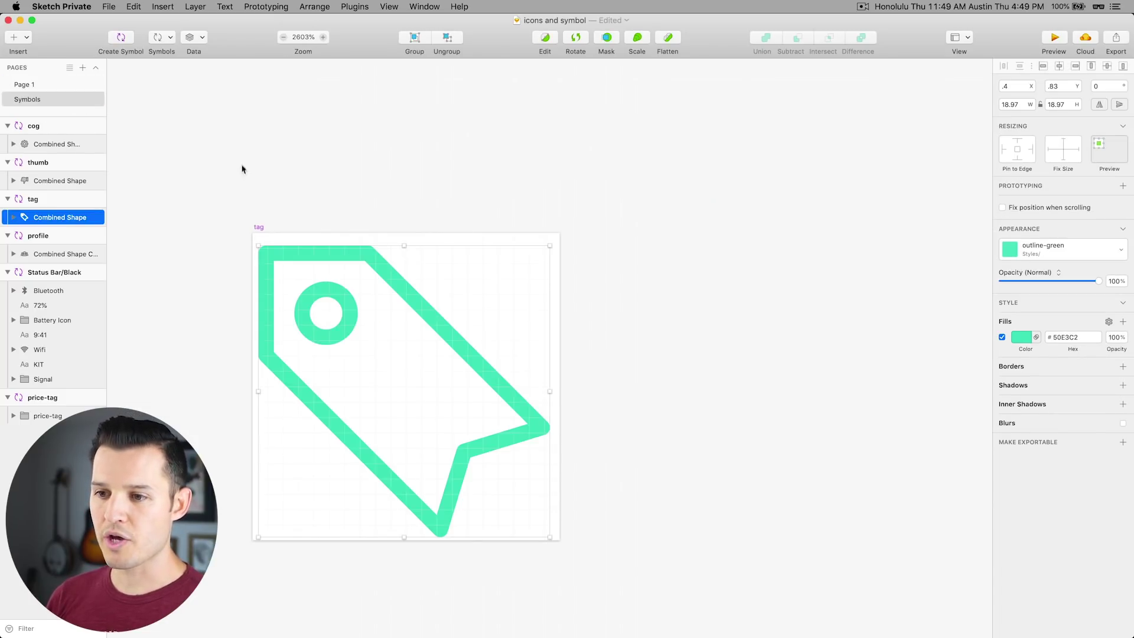
Rename the tag symbol master to tag-outlined, fixing the initial tag-outlines typo
{"action": "left_click", "coordinate": [41, 199]}
{"action": "double_click", "coordinate": [52, 200]}
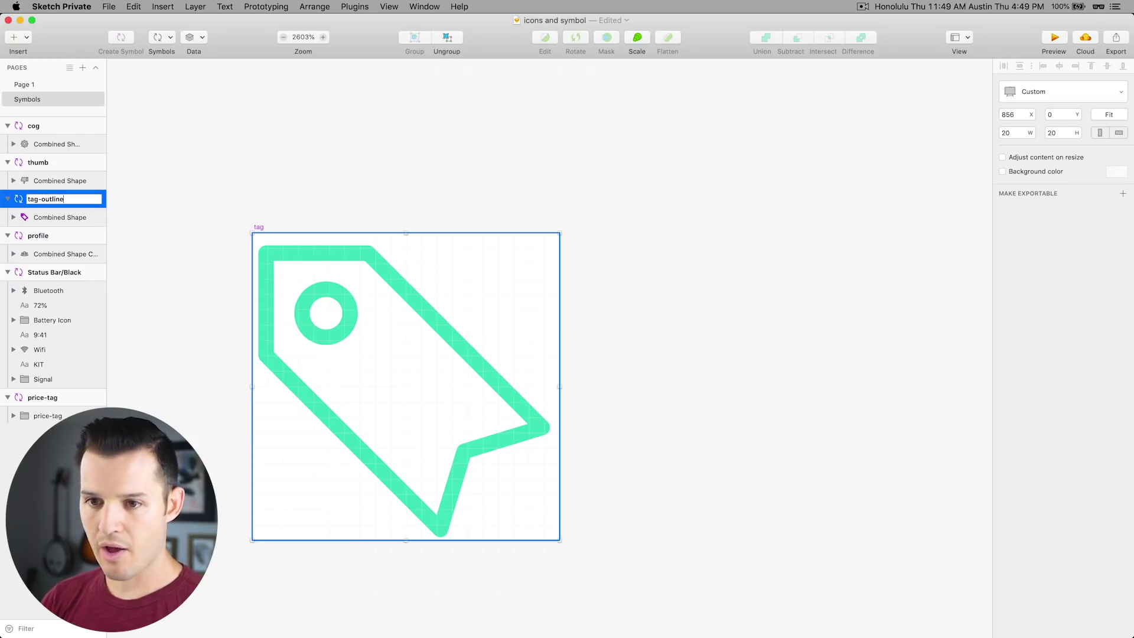
{"action": "key", "text": "Return"}
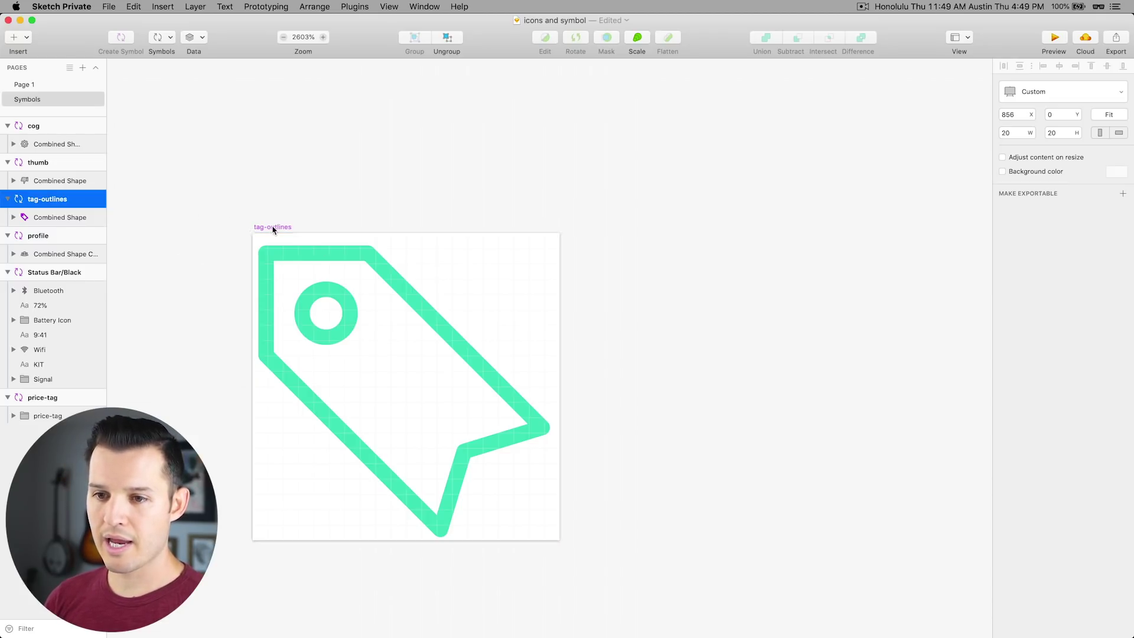
{"action": "left_click", "coordinate": [273, 228]}
{"action": "double_click", "coordinate": [71, 198]}
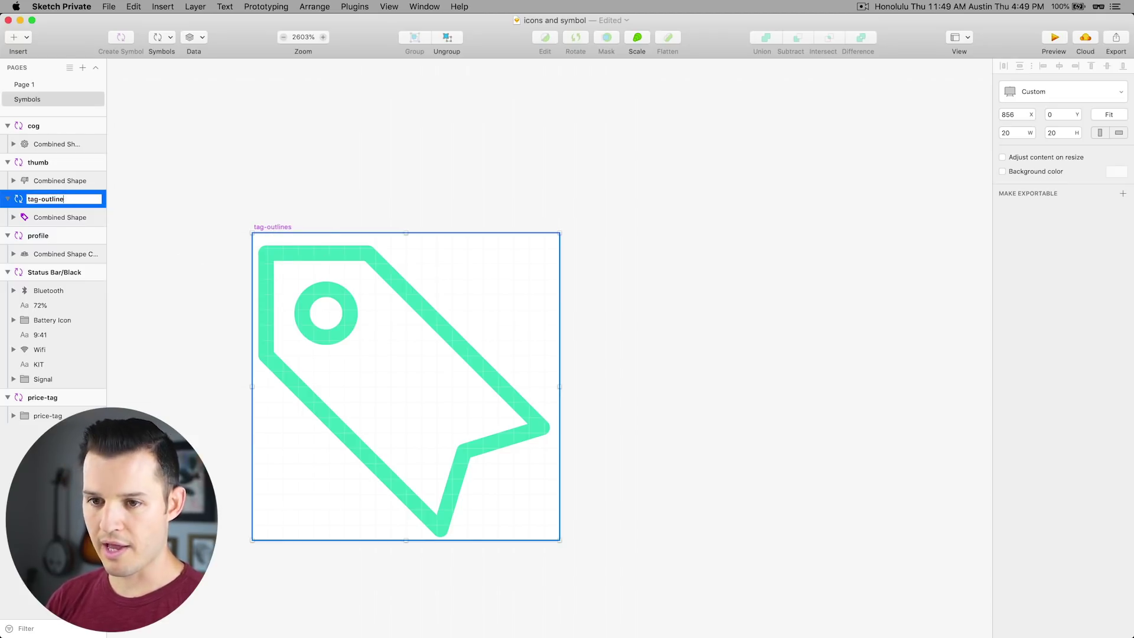
{"action": "type", "text": "d"}
{"action": "key", "text": "Return"}
Duplicate the tag-outlined master to its right and rename the copy tag-filled
{"action": "left_click_drag", "start_coordinate": [269, 229], "coordinate": [627, 230]}
{"action": "double_click", "coordinate": [62, 200]}
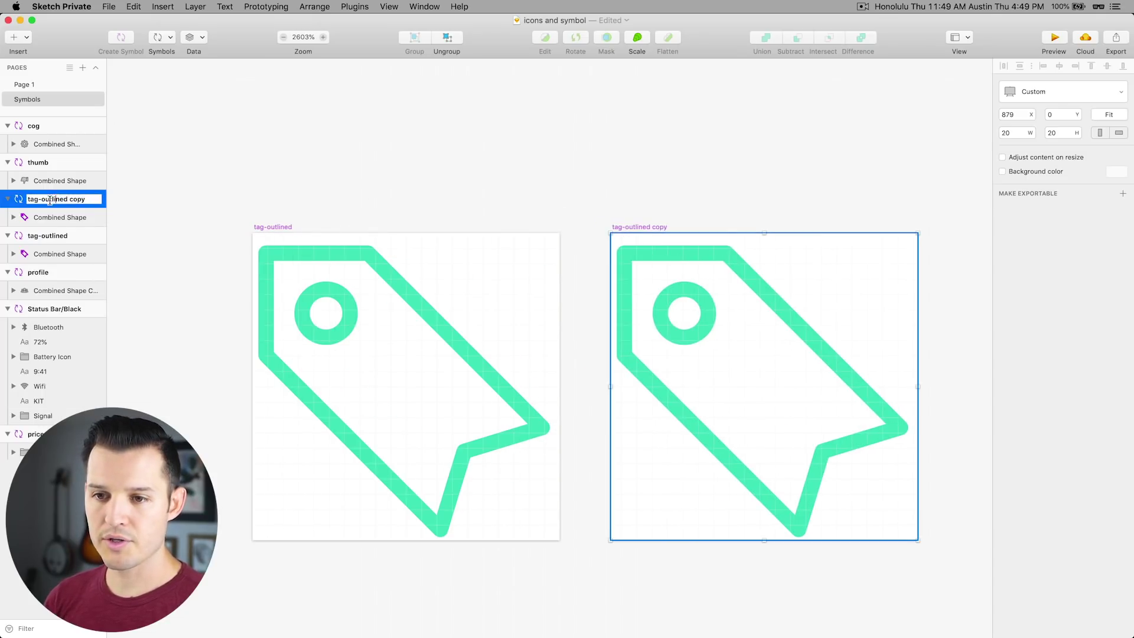
{"action": "left_click_drag", "start_coordinate": [42, 200], "coordinate": [112, 200]}
{"action": "key", "text": "BackSpace"}
{"action": "type", "text": "fil"}
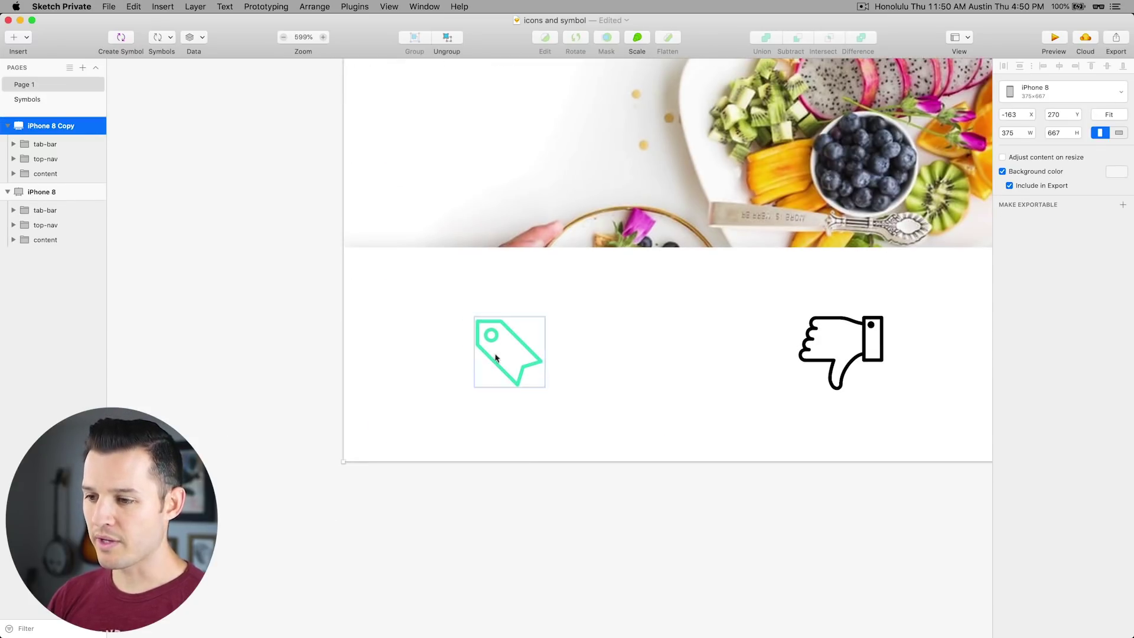
{"action": "left_click", "coordinate": [508, 351], "text": "super"}
Swap the copied mockup's tag icon to the tag-filled symbol so it shows solid teal
{"action": "left_click", "coordinate": [1039, 255]}
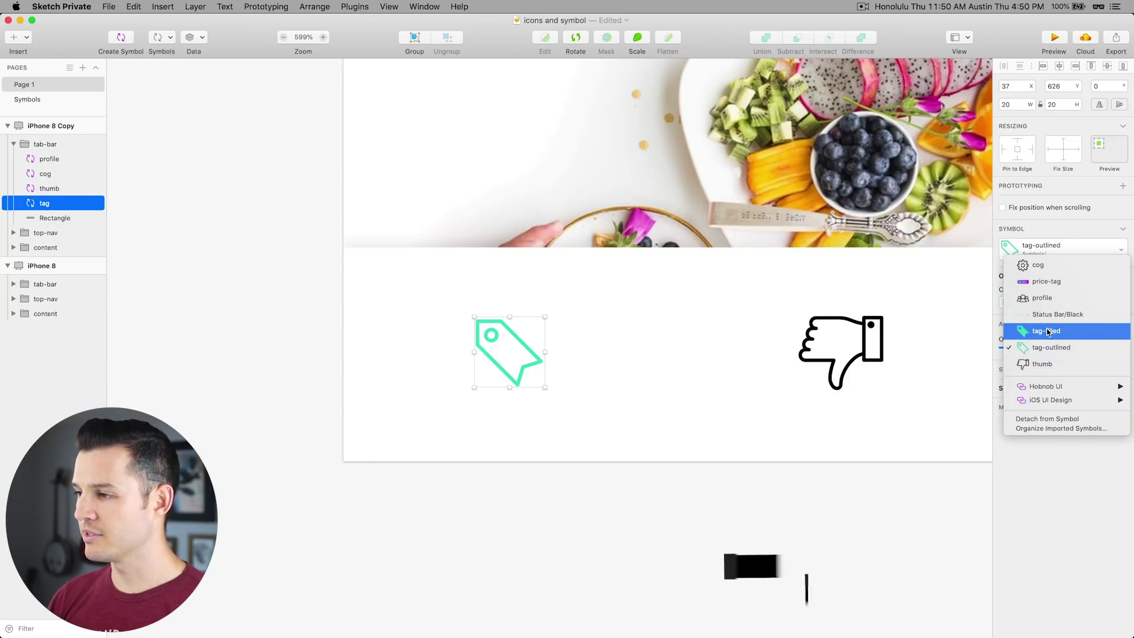
{"action": "key", "text": "Escape"}
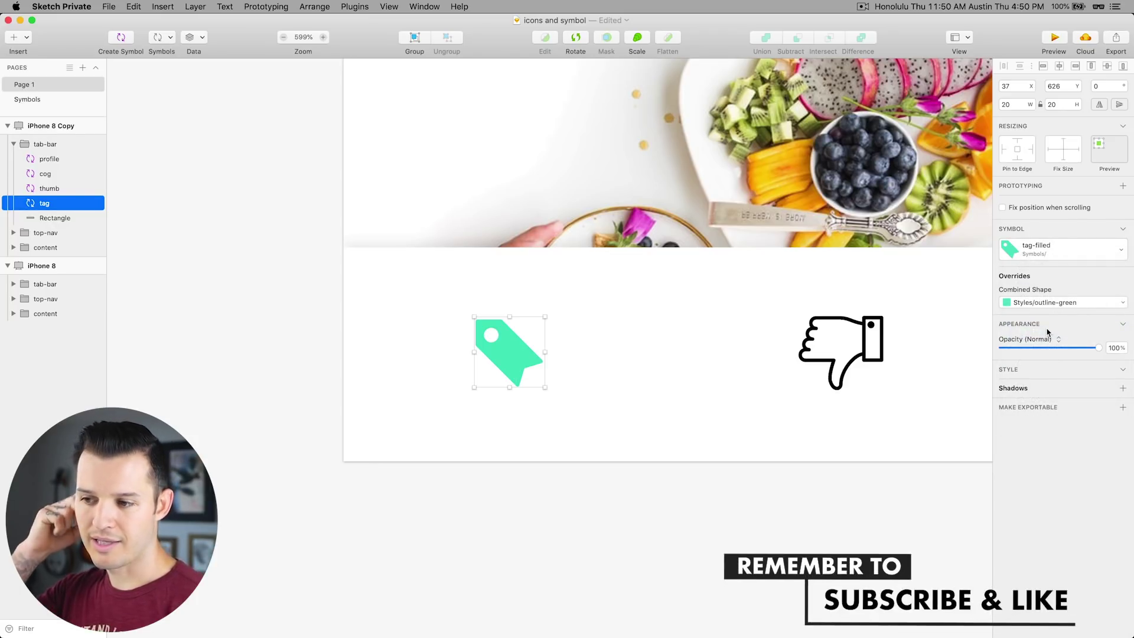
{"action": "left_click", "coordinate": [1074, 230]}
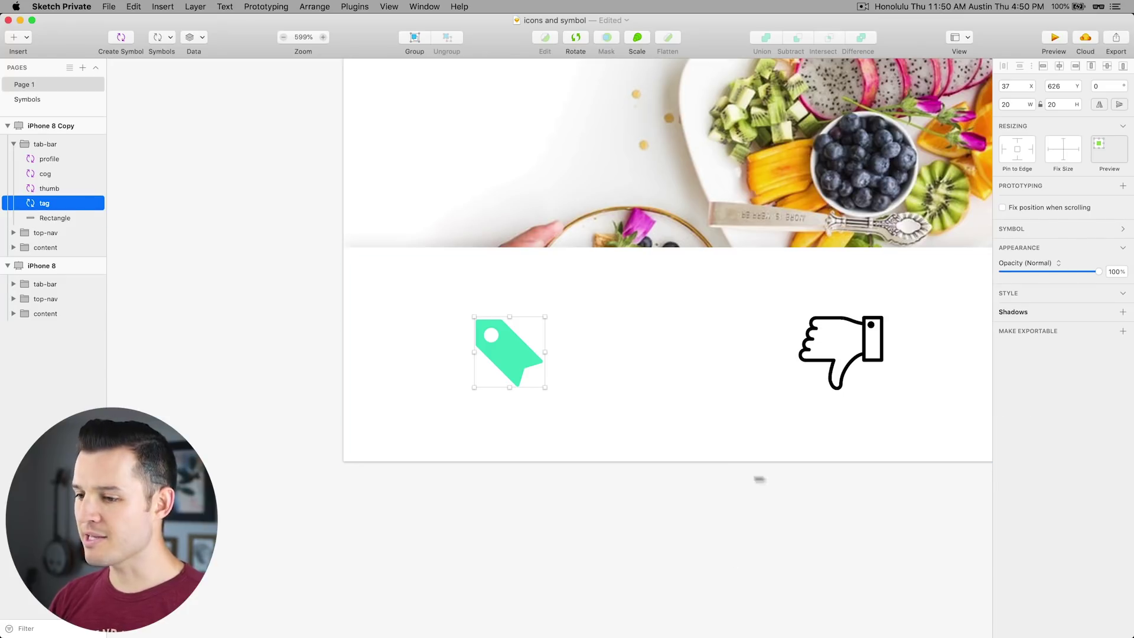
{"action": "left_click", "coordinate": [677, 505]}
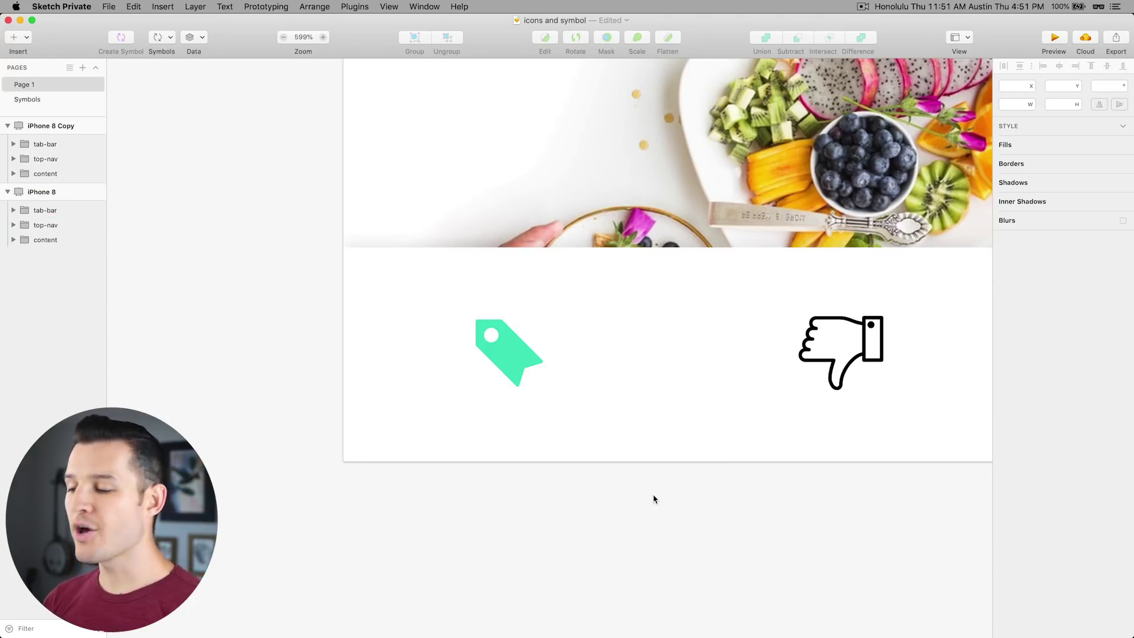
{"action": "left_click", "coordinate": [49, 103]}
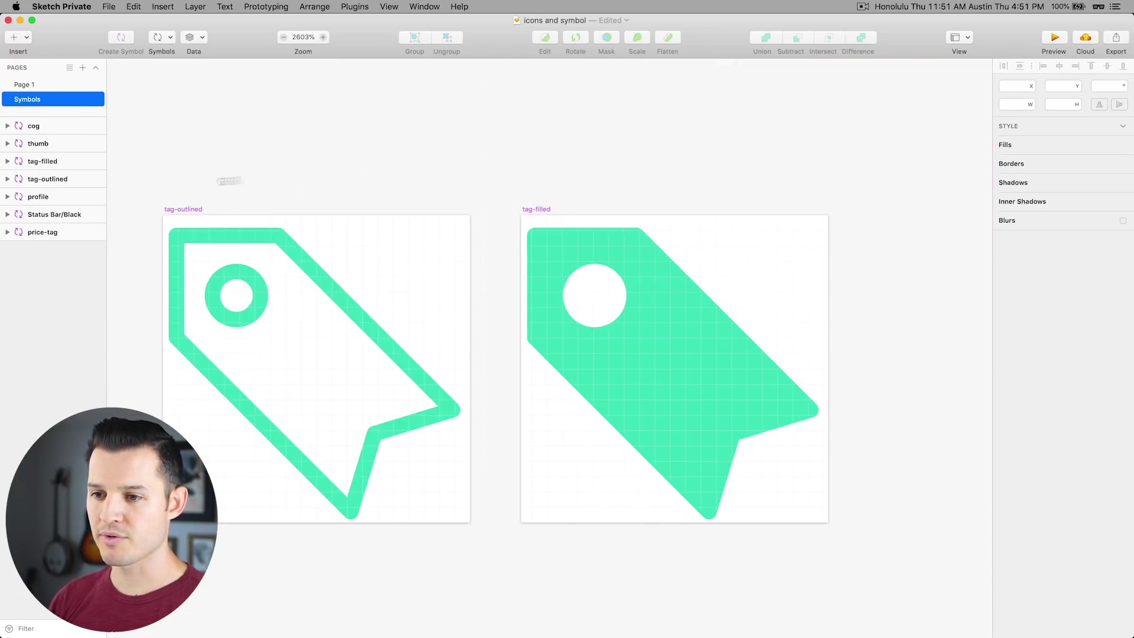
Zoom in on the Symbols page and select the cog's combined shape
{"action": "scroll", "coordinate": [357, 182], "scroll_direction": "right", "scroll_amount": 15}
{"action": "scroll", "coordinate": [700, 211], "scroll_direction": "down", "scroll_amount": 3}
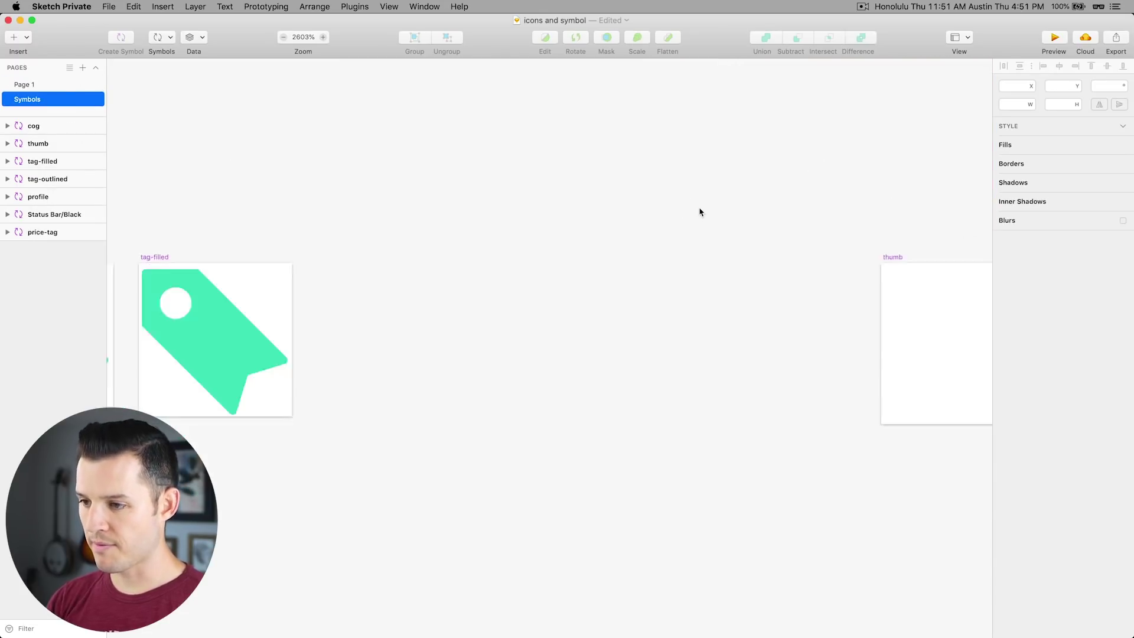
{"action": "scroll", "coordinate": [699, 211], "scroll_direction": "down", "scroll_amount": 3}
{"action": "scroll", "coordinate": [699, 211], "scroll_direction": "right", "scroll_amount": 8}
{"action": "left_click_drag", "start_coordinate": [430, 309], "coordinate": [661, 469]}
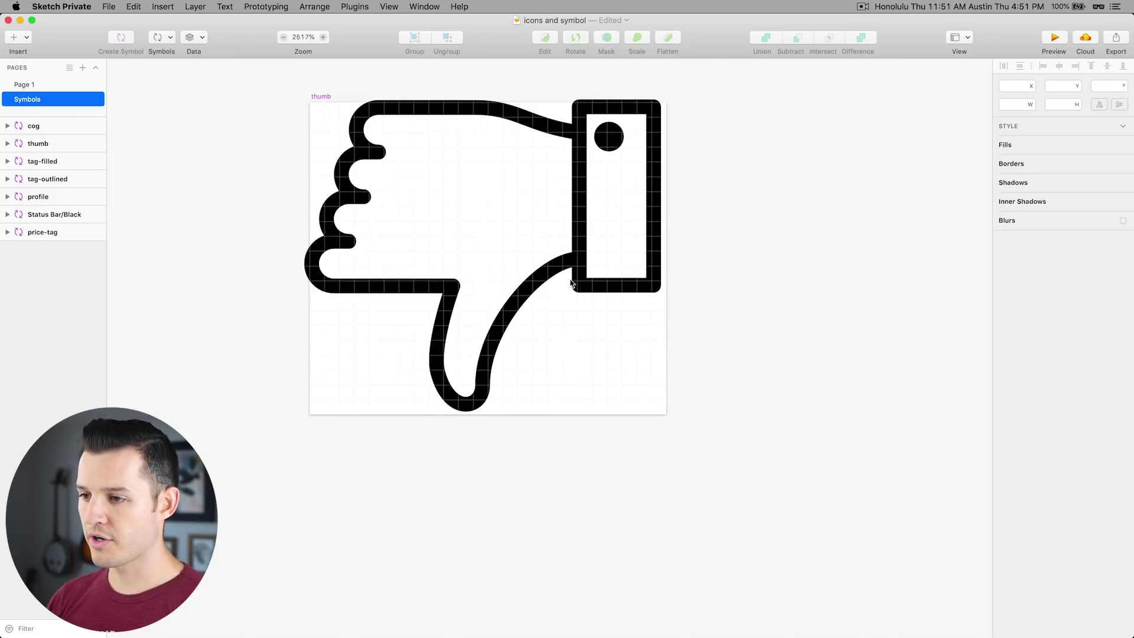
{"action": "scroll", "coordinate": [776, 311], "scroll_direction": "right", "scroll_amount": 20}
{"action": "left_click", "coordinate": [573, 147]}
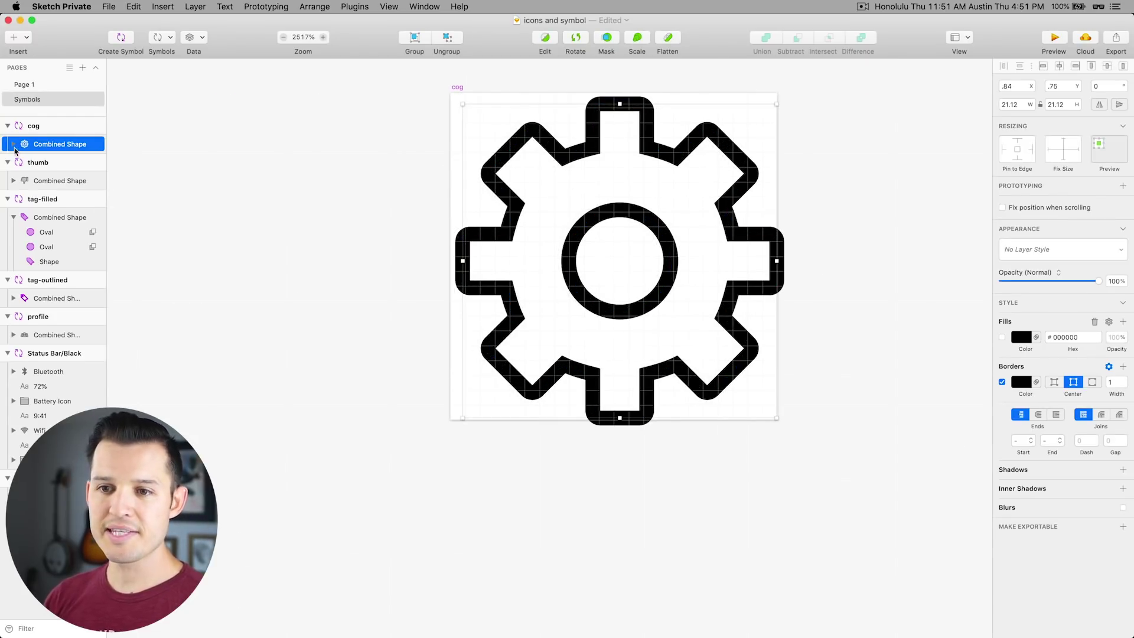
Move the cog's Oval and Shape layers out of Combined Shape into the cog symbol
{"action": "left_click", "coordinate": [13, 145]}
{"action": "left_click", "coordinate": [42, 159]}
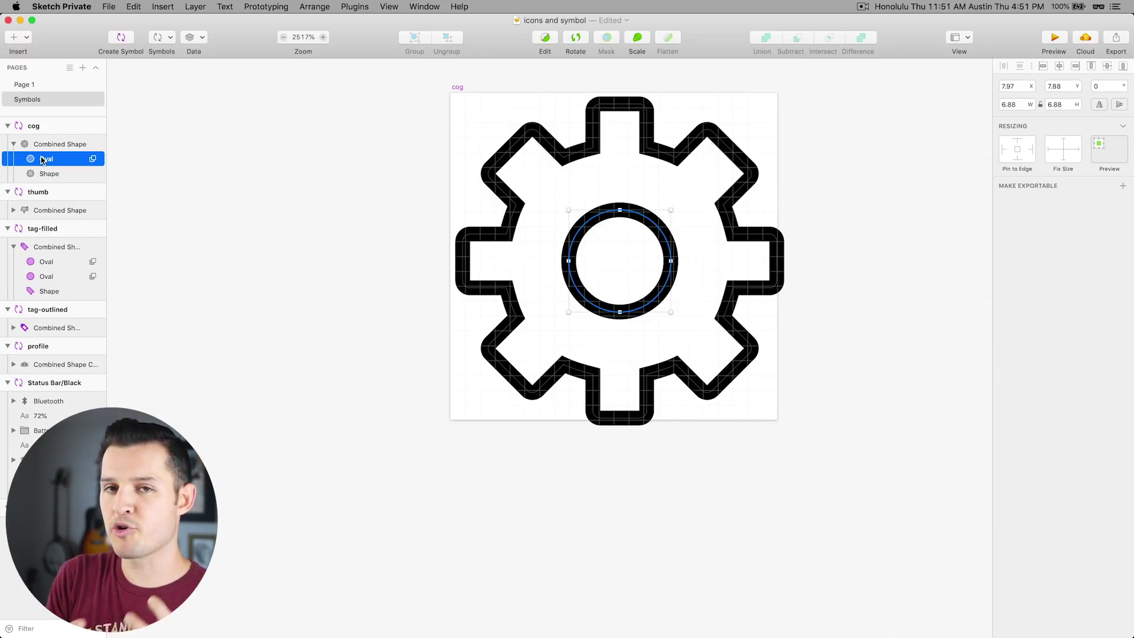
{"action": "left_click", "coordinate": [40, 173]}
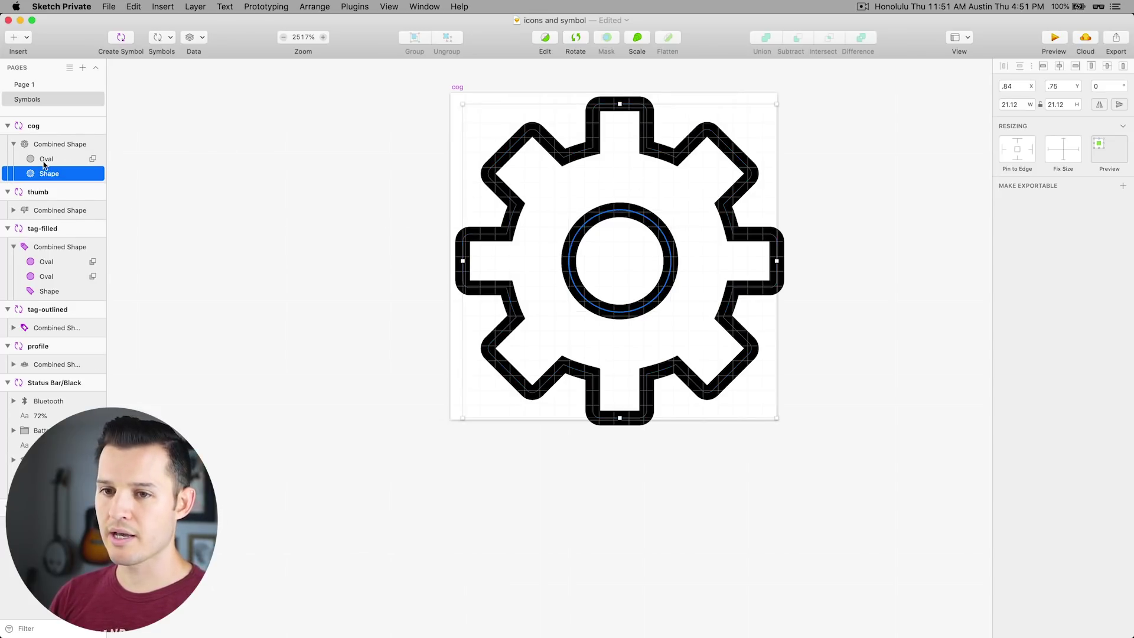
{"action": "left_click", "coordinate": [42, 159], "text": "shift"}
{"action": "left_click_drag", "start_coordinate": [42, 158], "coordinate": [47, 143]}
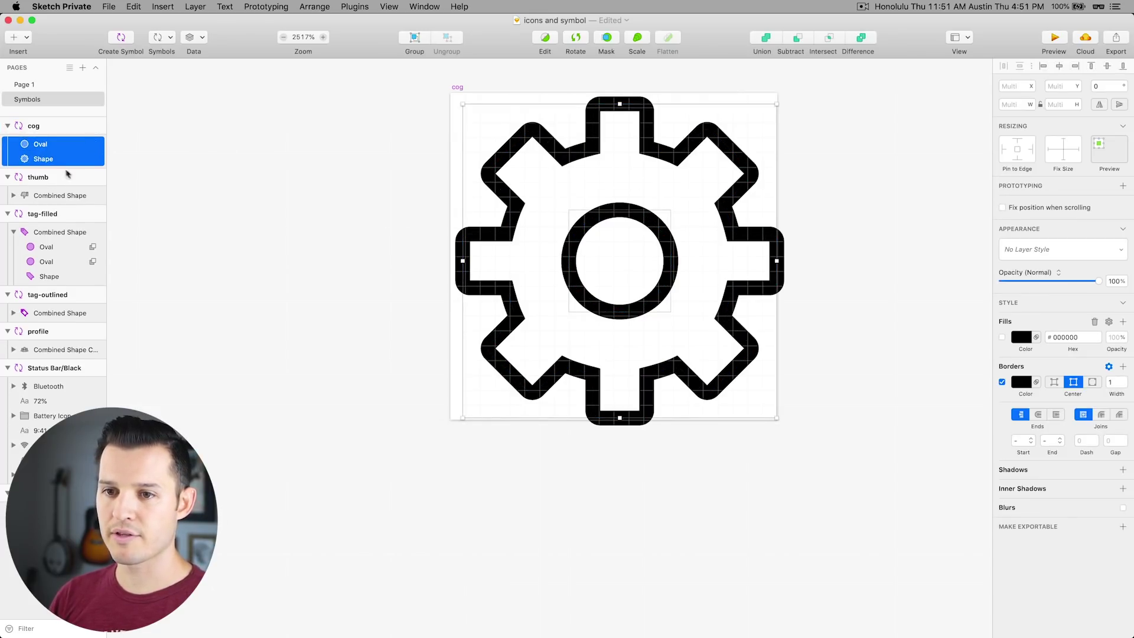
Keep the cog's Shape unfilled and save its black outline as layer style 'lined-black'
{"action": "left_click", "coordinate": [59, 159]}
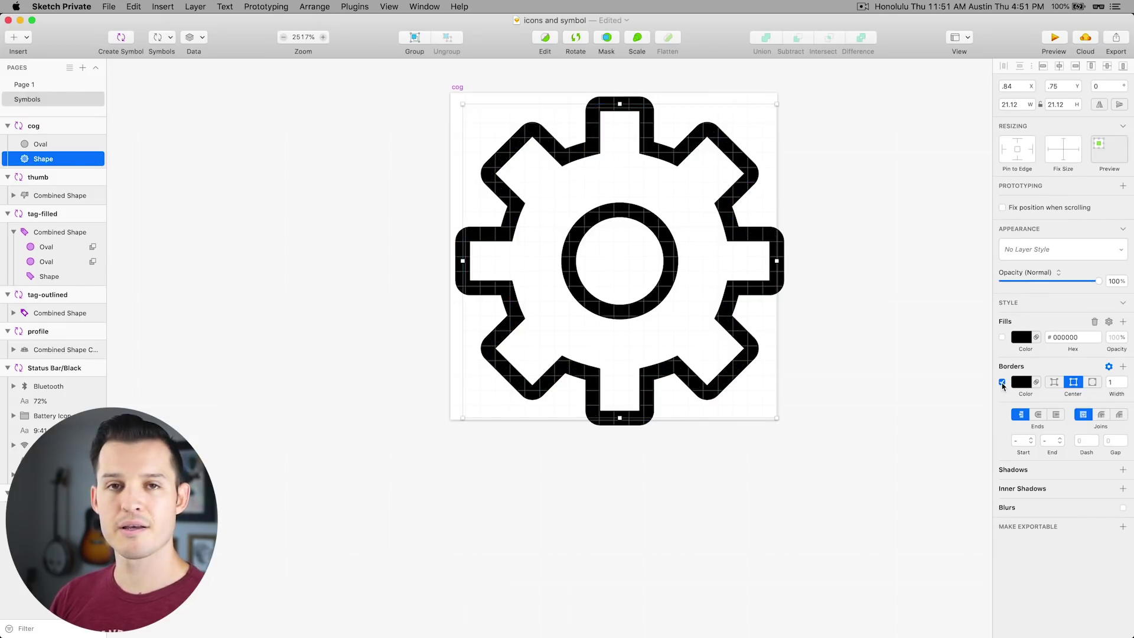
{"action": "left_click", "coordinate": [1002, 338]}
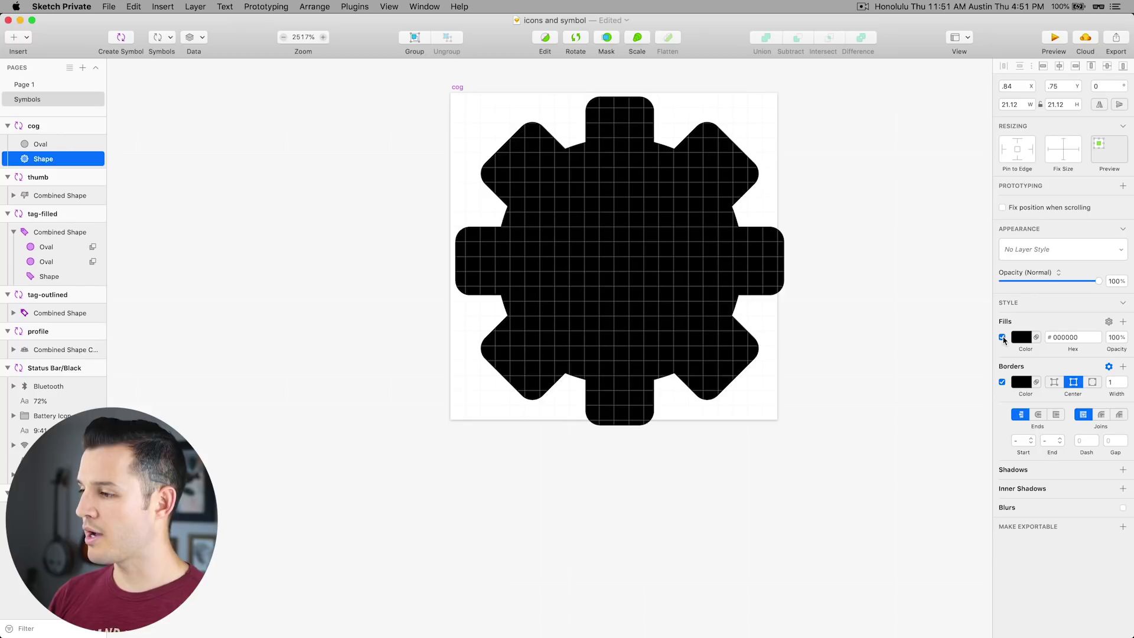
{"action": "left_click", "coordinate": [1002, 338]}
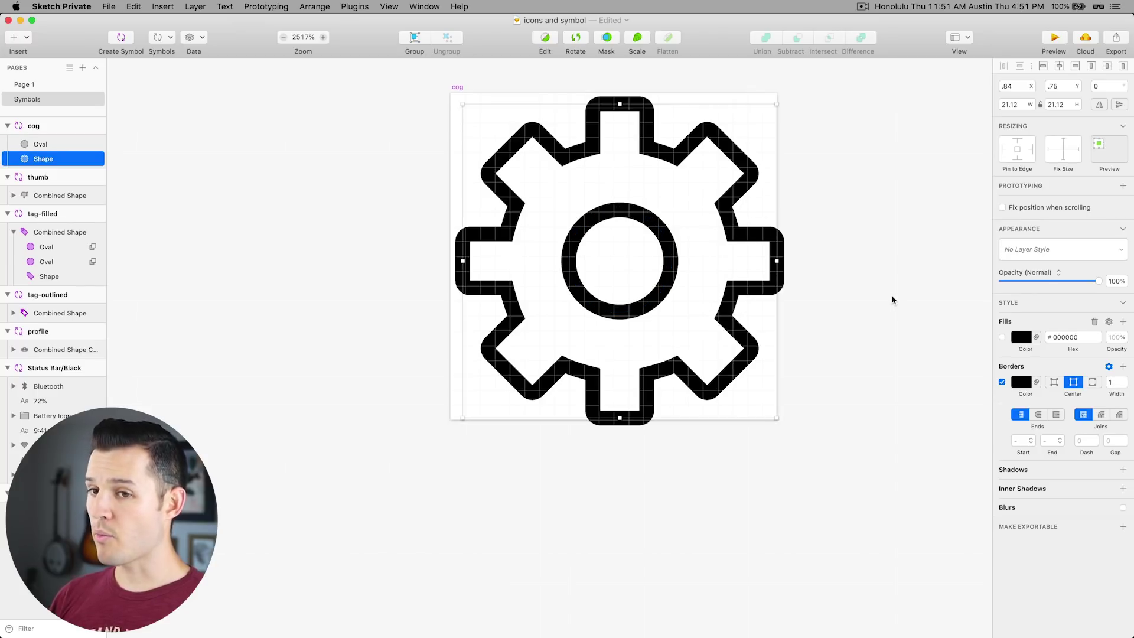
{"action": "left_click", "coordinate": [1034, 251]}
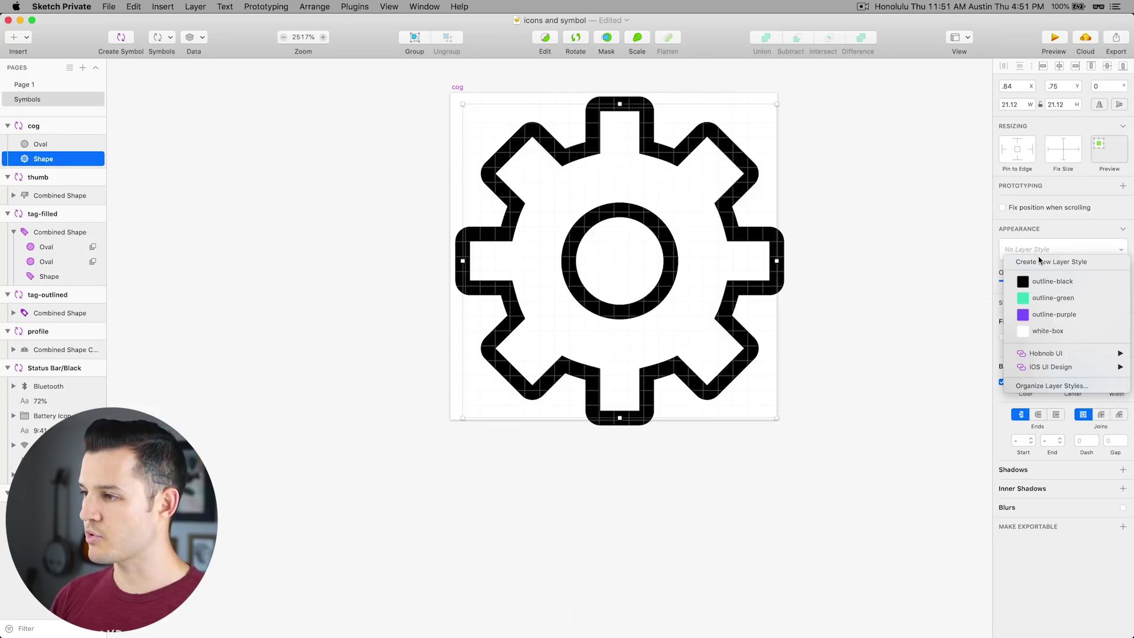
{"action": "left_click", "coordinate": [1039, 262]}
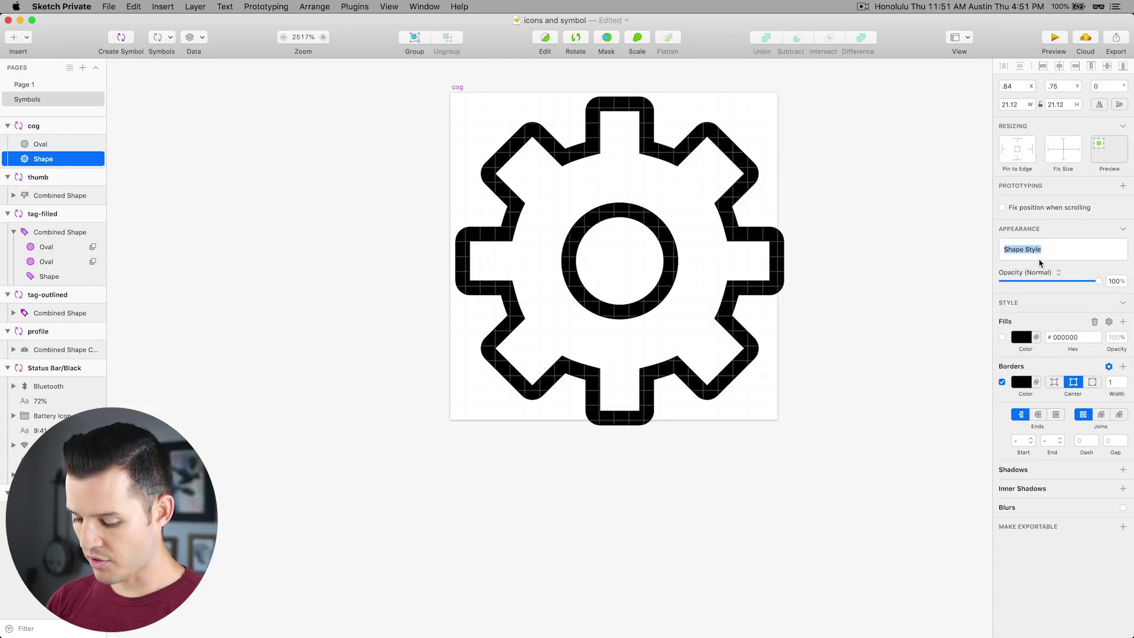
{"action": "type", "text": "lined-black"}
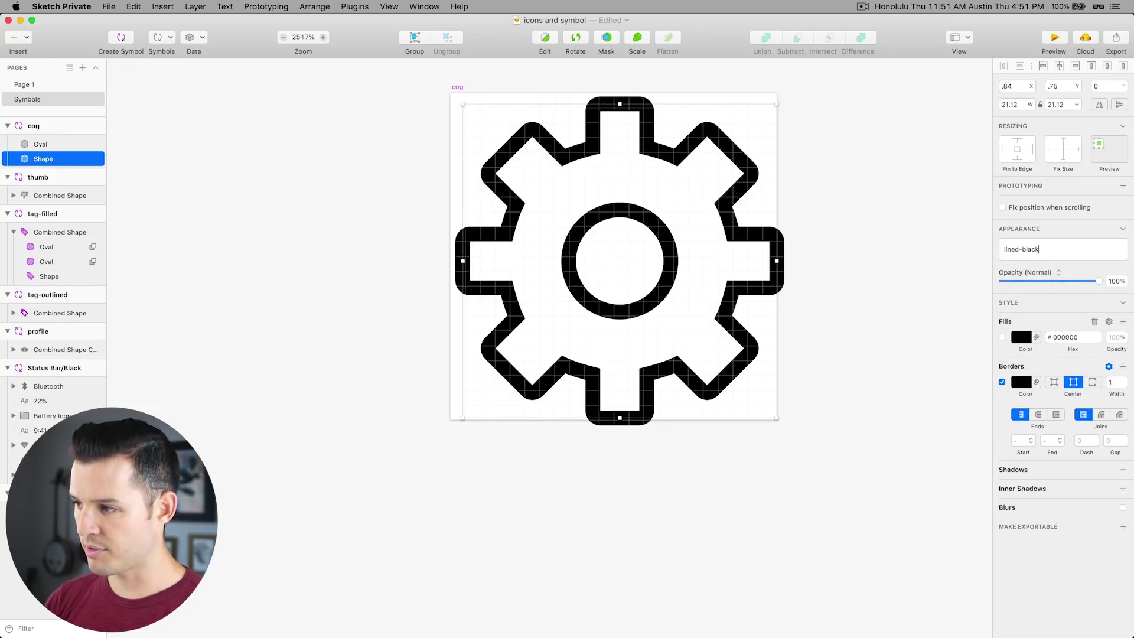
{"action": "key", "text": "Return"}
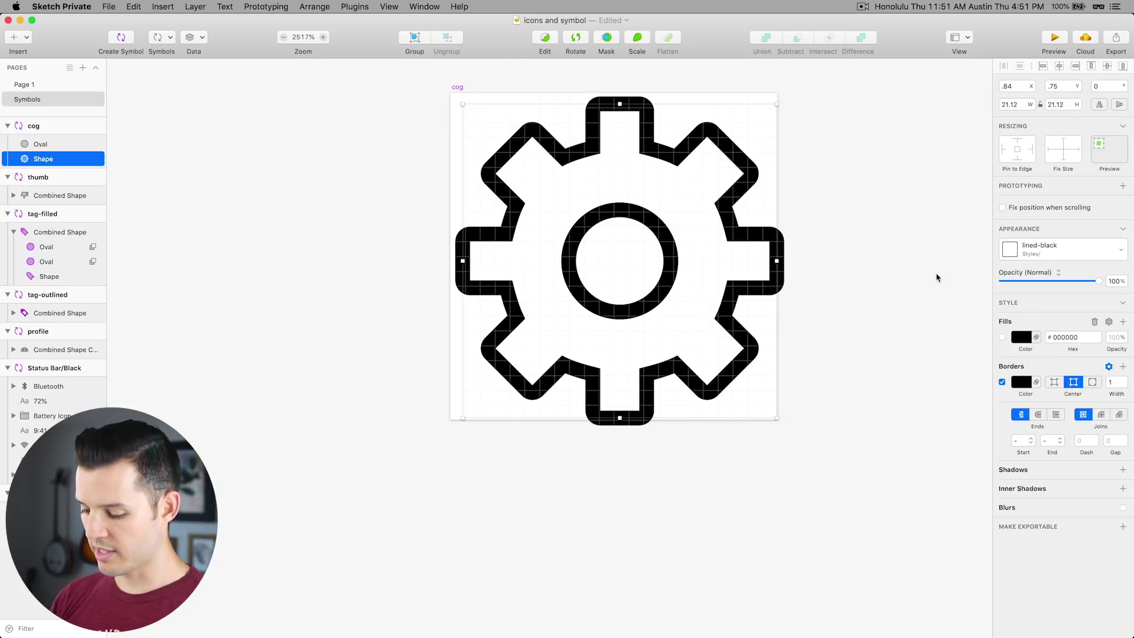
{"action": "key", "text": "super+1"}
{"action": "left_click", "coordinate": [1052, 251]}
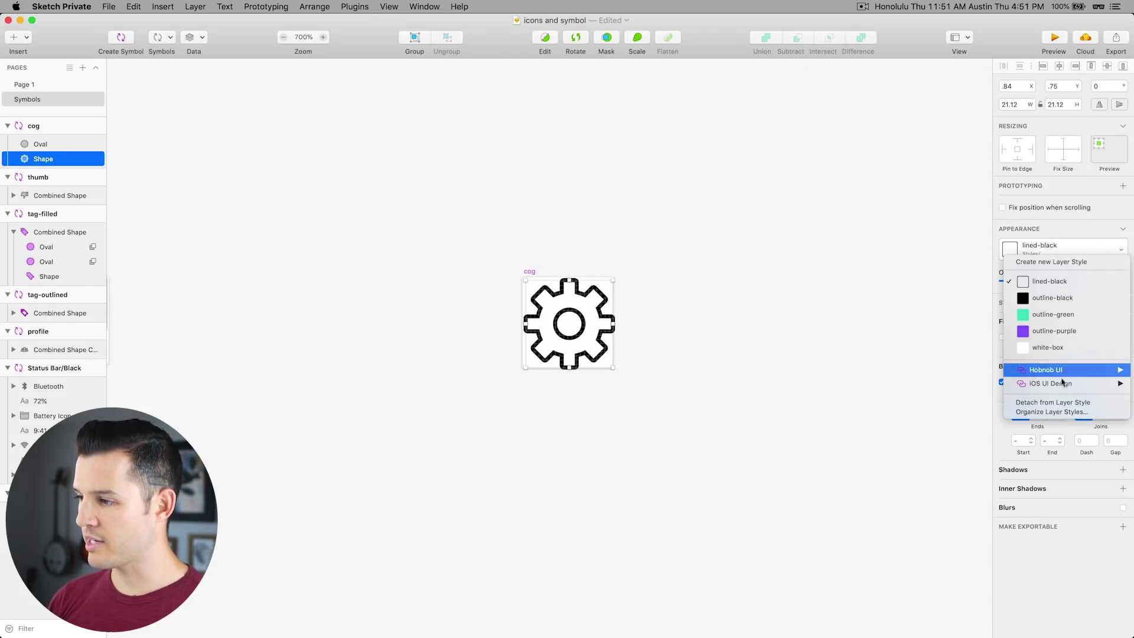
In Organize Layer Styles, rename outline-black to filled-black
{"action": "left_click", "coordinate": [1051, 412]}
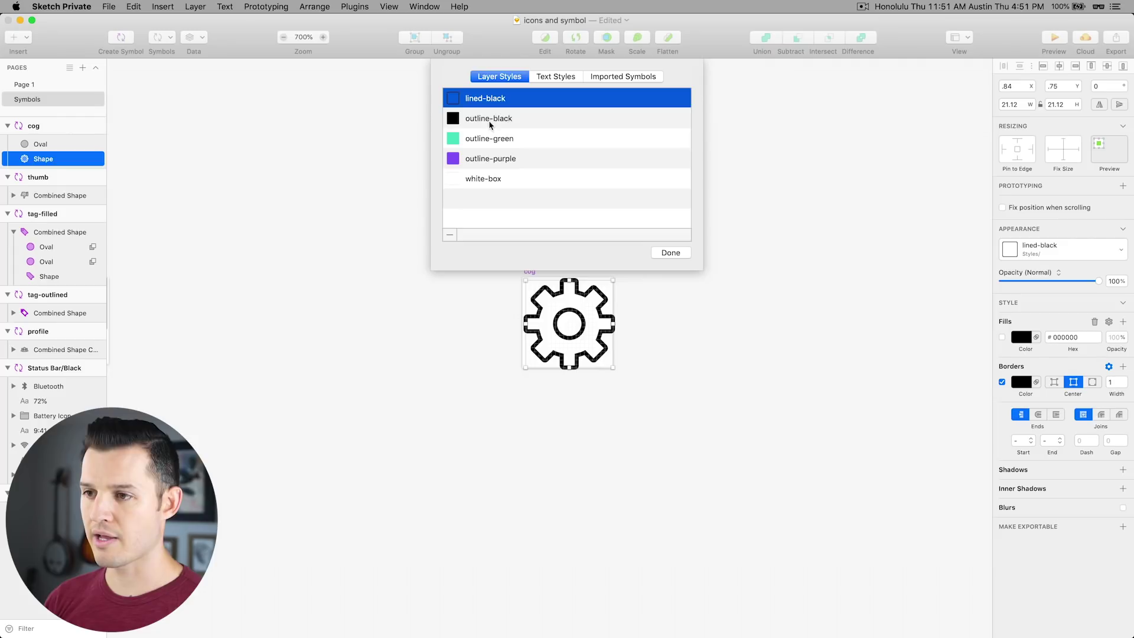
{"action": "double_click", "coordinate": [490, 118]}
{"action": "left_click_drag", "start_coordinate": [489, 118], "coordinate": [462, 118]}
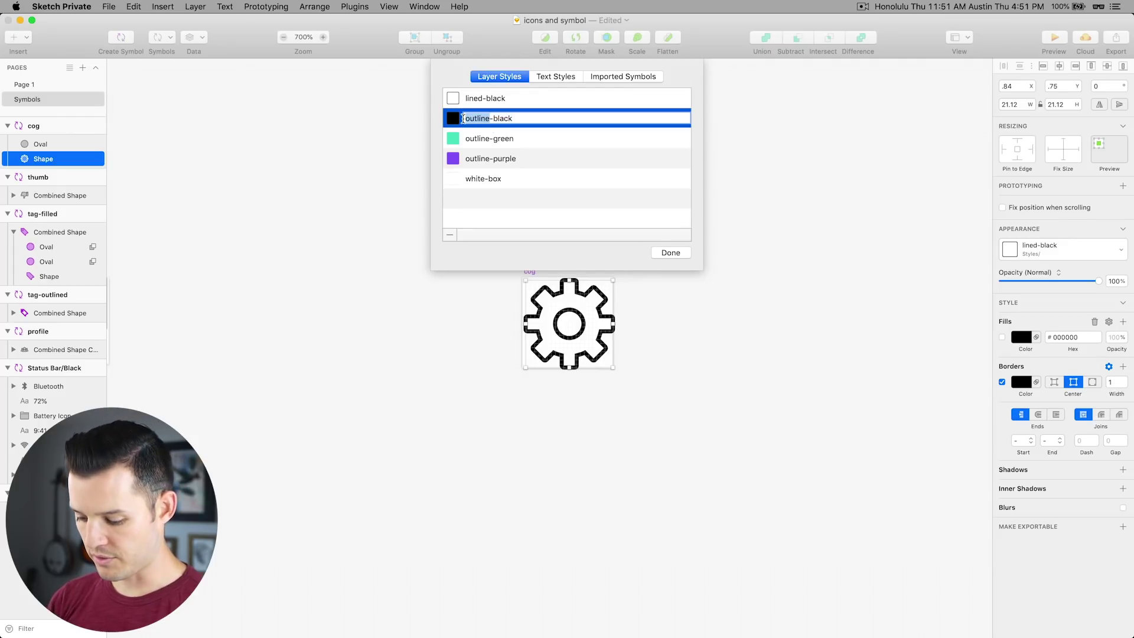
{"action": "type", "text": "filled"}
{"action": "key", "text": "Return"}
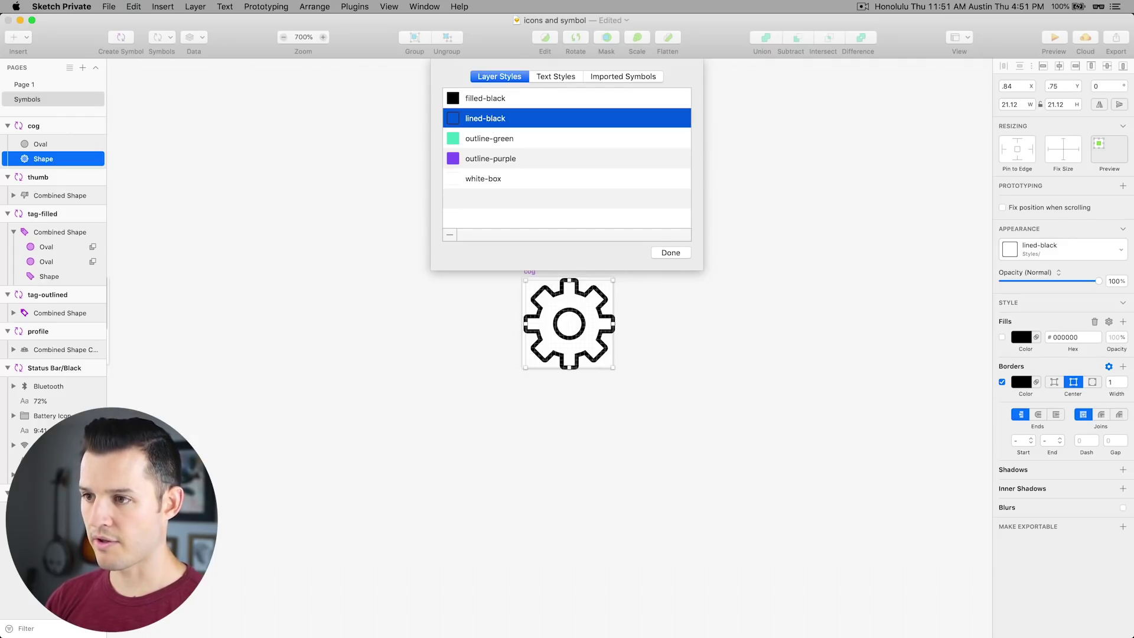
Rename outline-green to filled-green and outline-purple to filled-purple
{"action": "left_click", "coordinate": [486, 137]}
{"action": "left_click", "coordinate": [486, 138]}
{"action": "left_click_drag", "start_coordinate": [486, 137], "coordinate": [463, 138]}
{"action": "type", "text": "filled"}
{"action": "key", "text": "Return"}
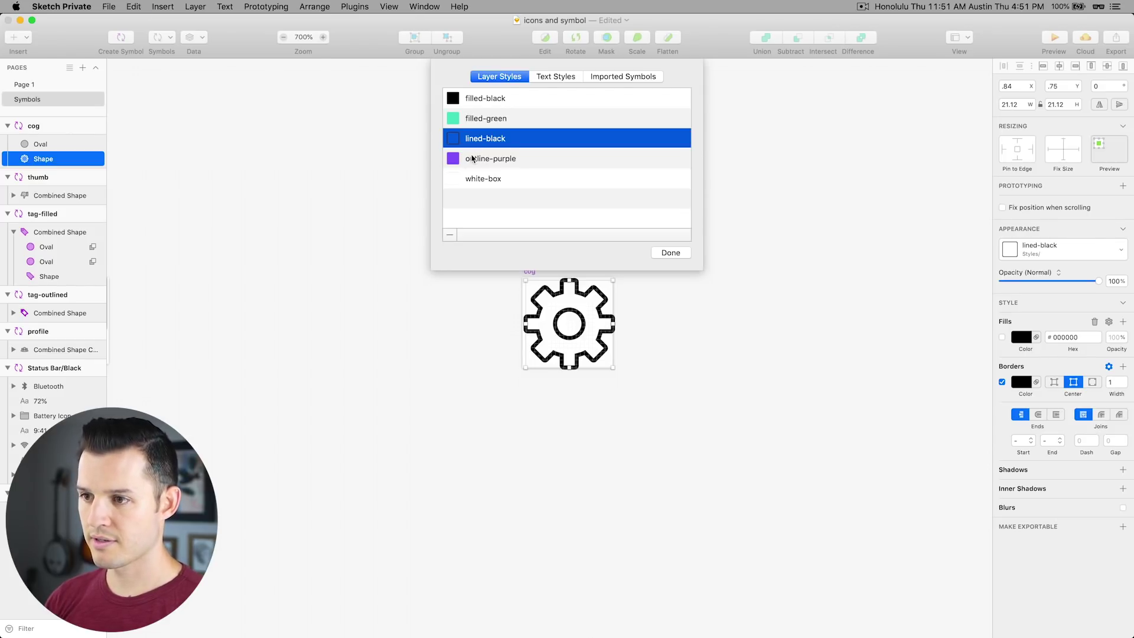
{"action": "left_click", "coordinate": [473, 158]}
{"action": "left_click", "coordinate": [473, 158]}
{"action": "left_click", "coordinate": [474, 158]}
{"action": "type", "text": "filled"}
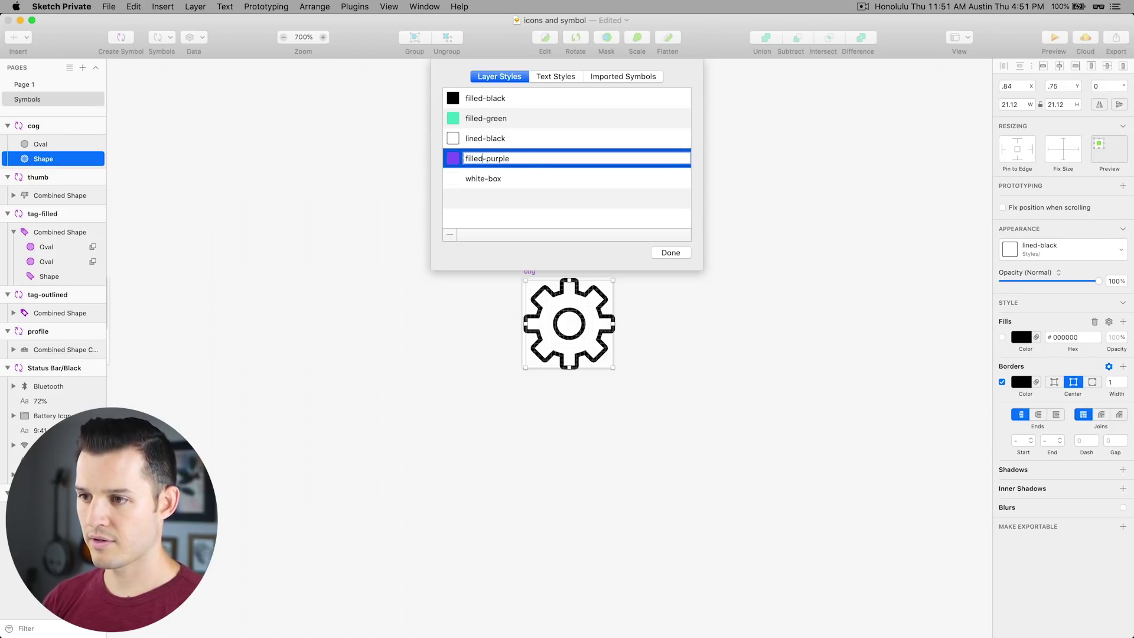
{"action": "key", "text": "Return"}
Delete the white-box layer style and close the organizer
{"action": "left_click", "coordinate": [476, 179]}
{"action": "left_click", "coordinate": [449, 235]}
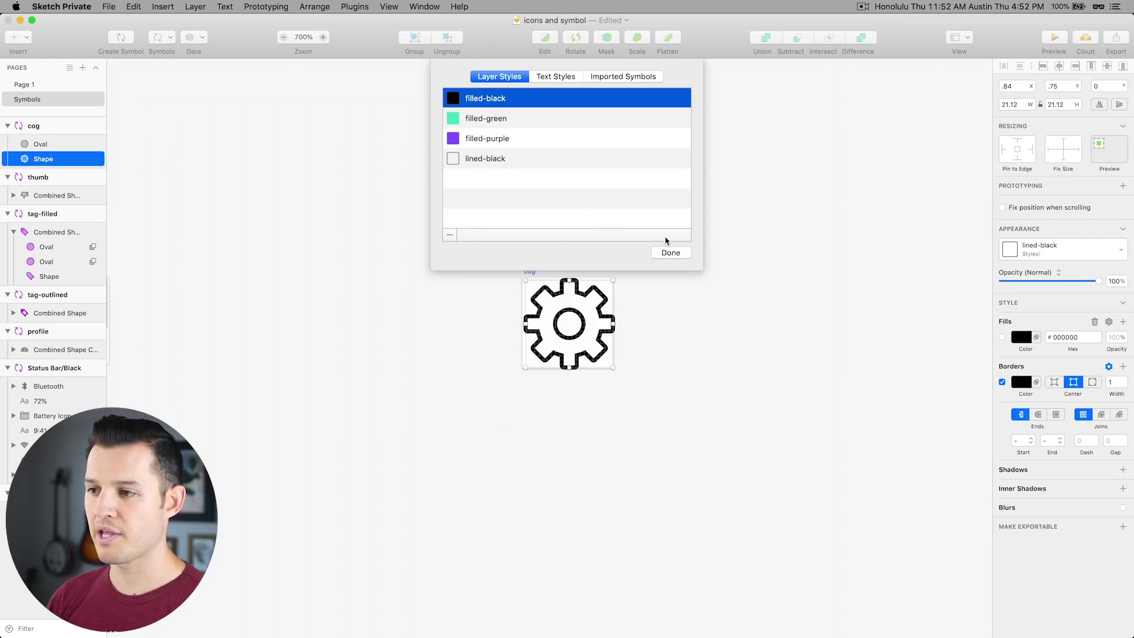
{"action": "left_click", "coordinate": [670, 252]}
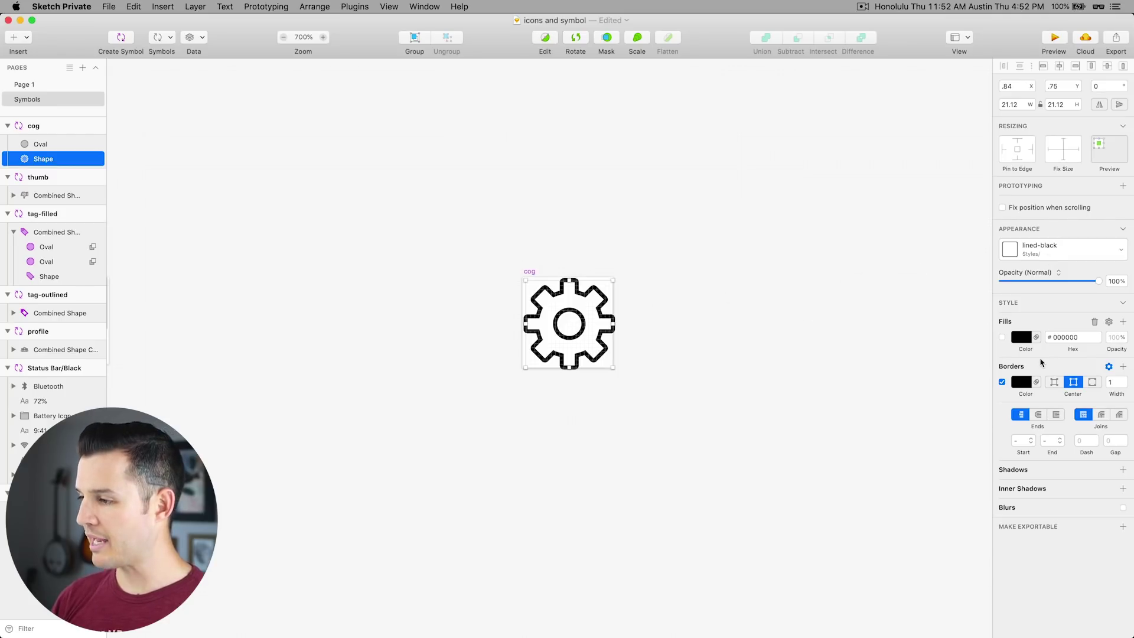
Give the cog's border the purple #8C59F9 document colour and reselect the outer Shape
{"action": "left_click", "coordinate": [1020, 382]}
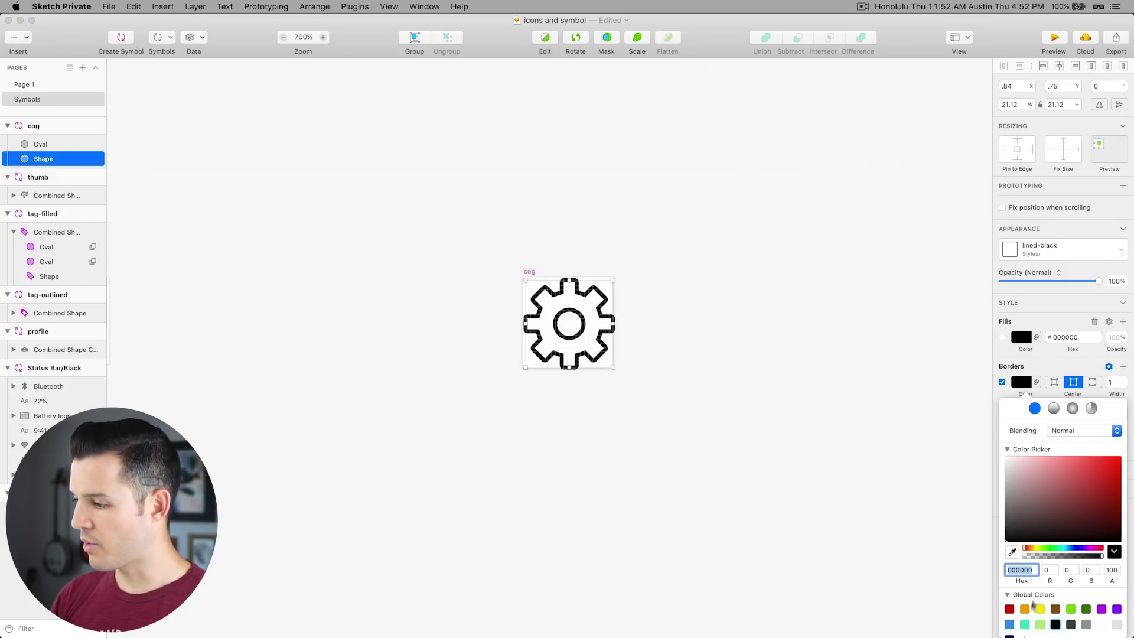
{"action": "scroll", "coordinate": [1032, 602], "scroll_direction": "down", "scroll_amount": 2}
{"action": "left_click", "coordinate": [1025, 627]}
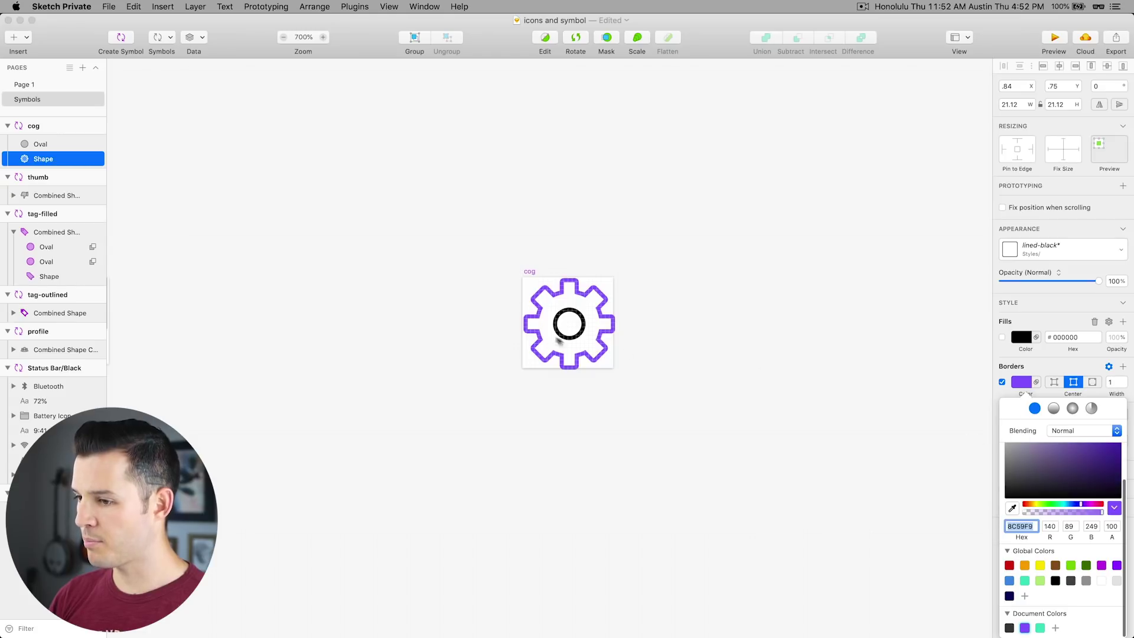
{"action": "left_click", "coordinate": [561, 338]}
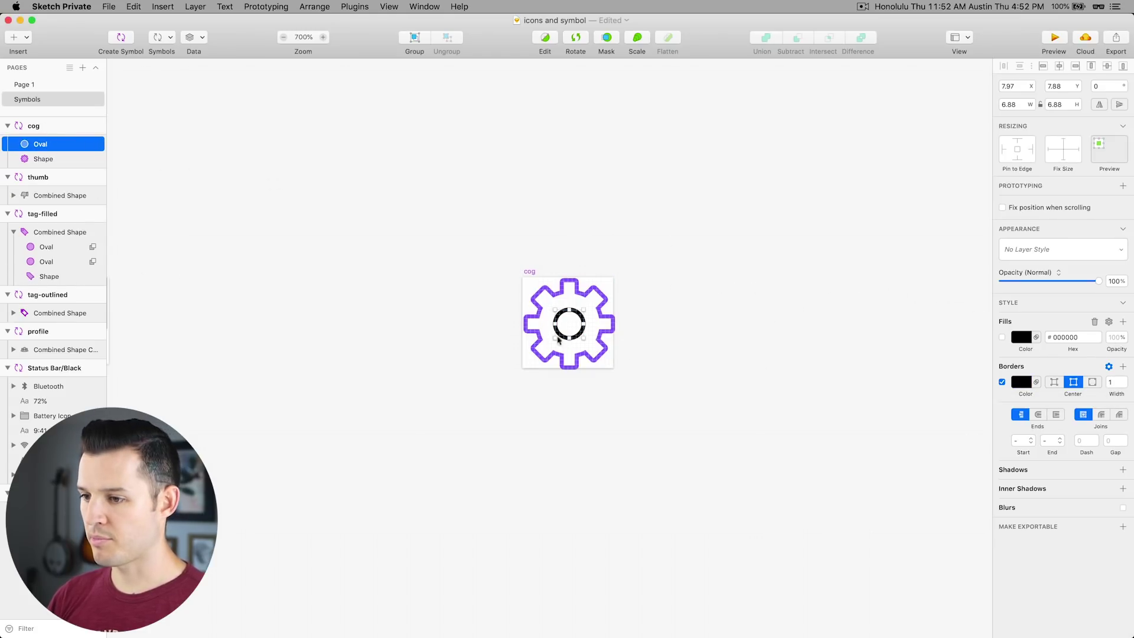
{"action": "left_click", "coordinate": [553, 362]}
Save the purple outline as a new layer style named 'lined-purple'
{"action": "left_click", "coordinate": [1039, 249]}
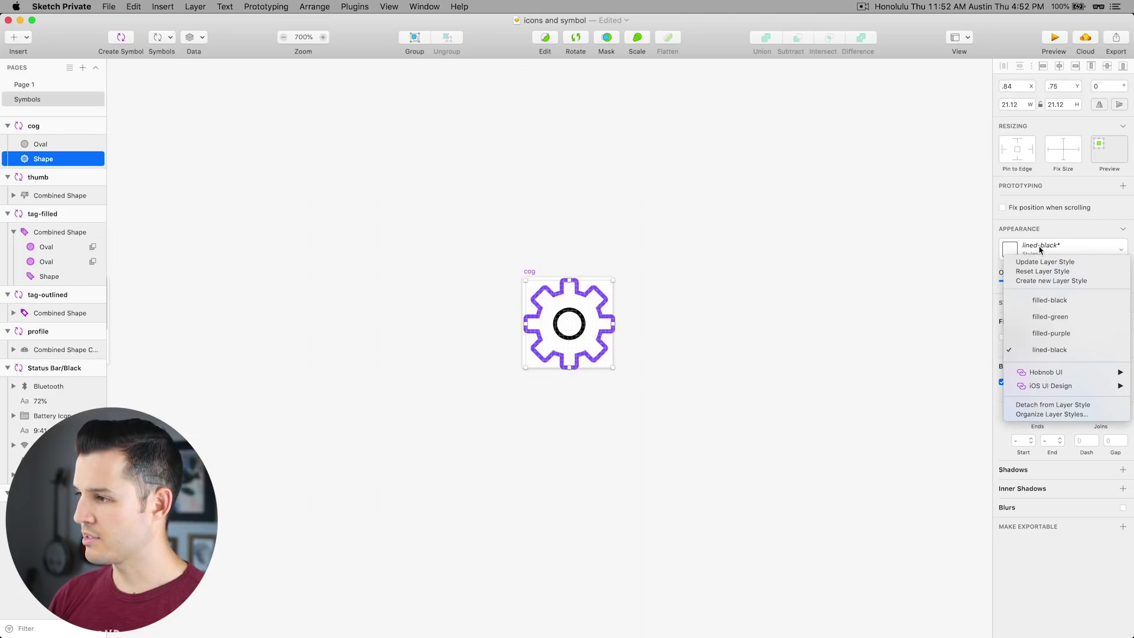
{"action": "left_click", "coordinate": [1042, 283]}
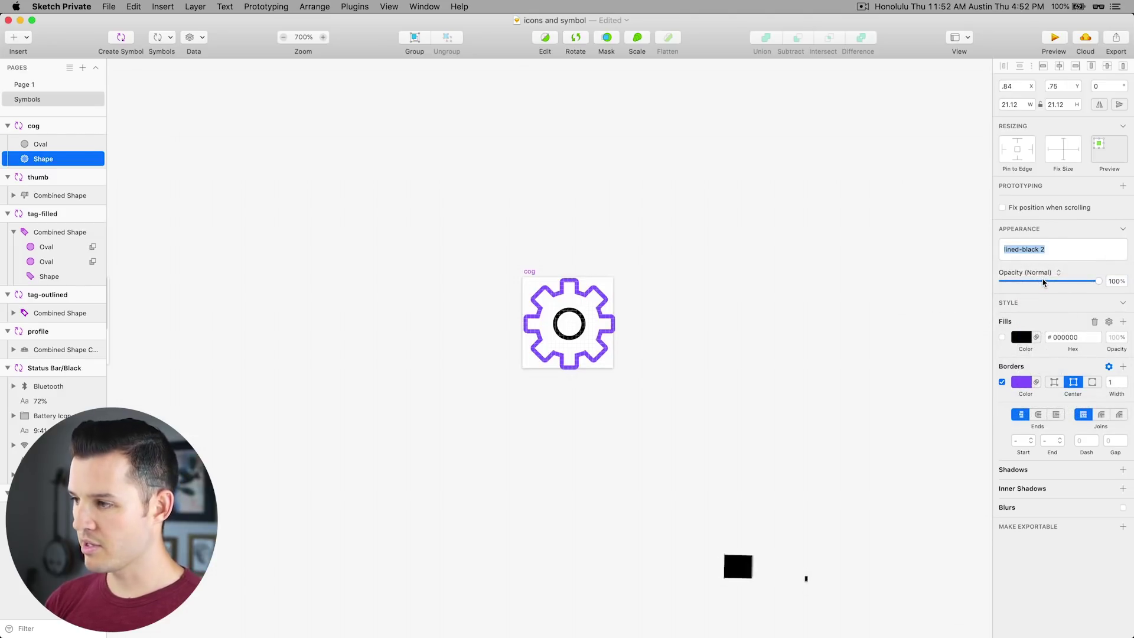
{"action": "key", "text": "Right"}
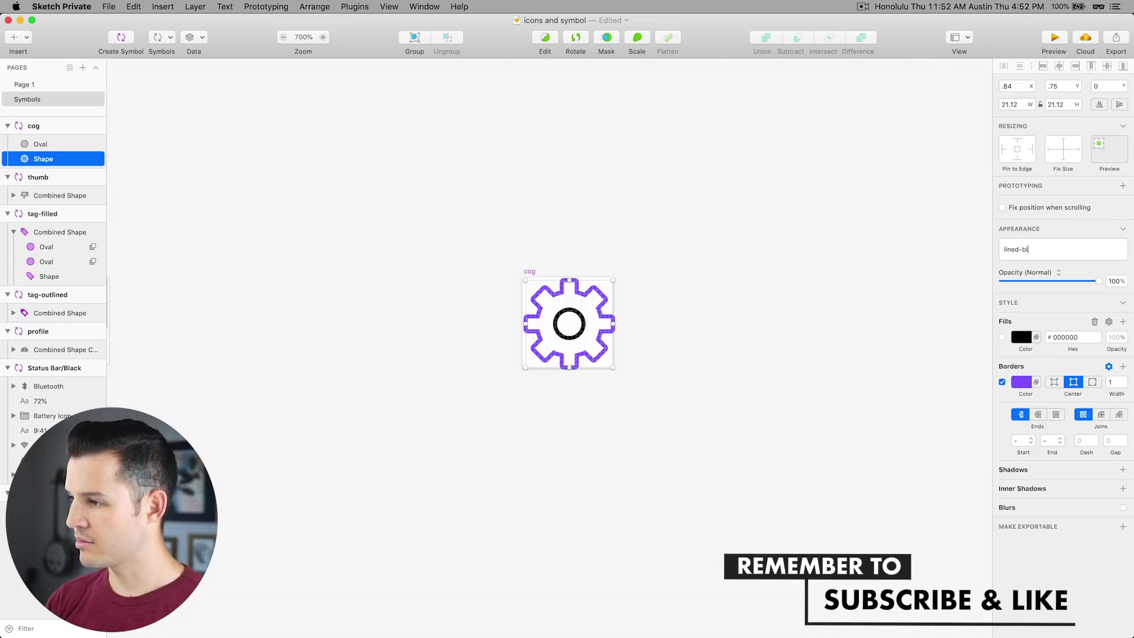
{"action": "key", "text": "BackSpace"}
{"action": "key", "text": "BackSpace"}
{"action": "type", "text": "purple"}
{"action": "key", "text": "Return"}
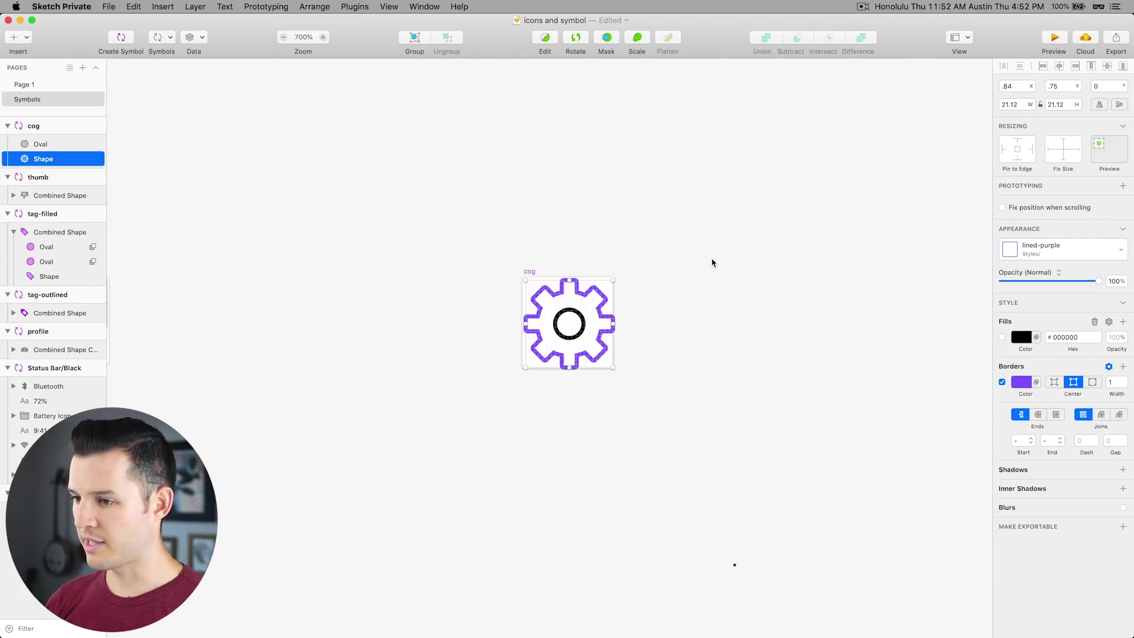
{"action": "left_click", "coordinate": [1025, 386]}
Make the cog's border teal #50E3C2 and save it as layer style 'lined-green'
{"action": "scroll", "coordinate": [1057, 567], "scroll_direction": "down", "scroll_amount": 3}
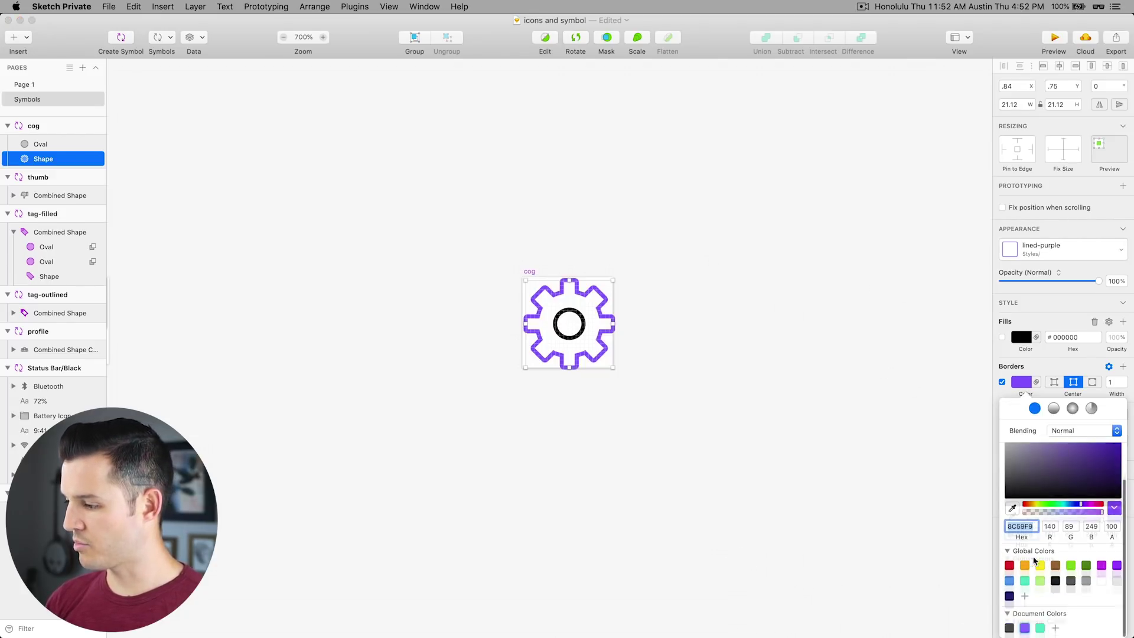
{"action": "left_click", "coordinate": [1040, 627]}
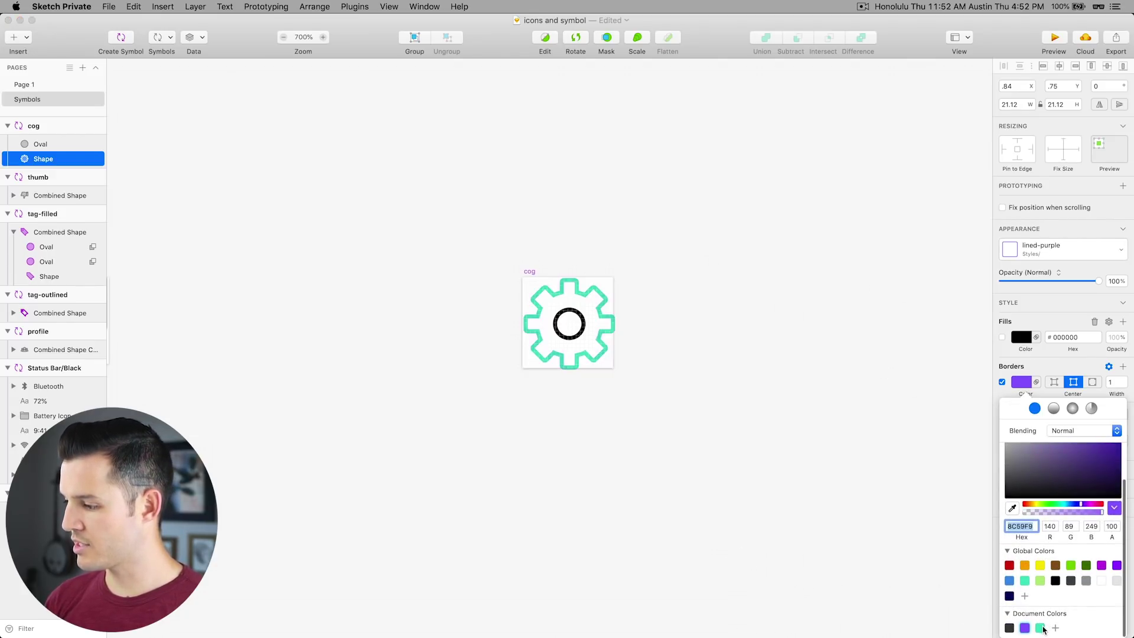
{"action": "left_click", "coordinate": [1048, 261]}
{"action": "left_click", "coordinate": [1049, 263]}
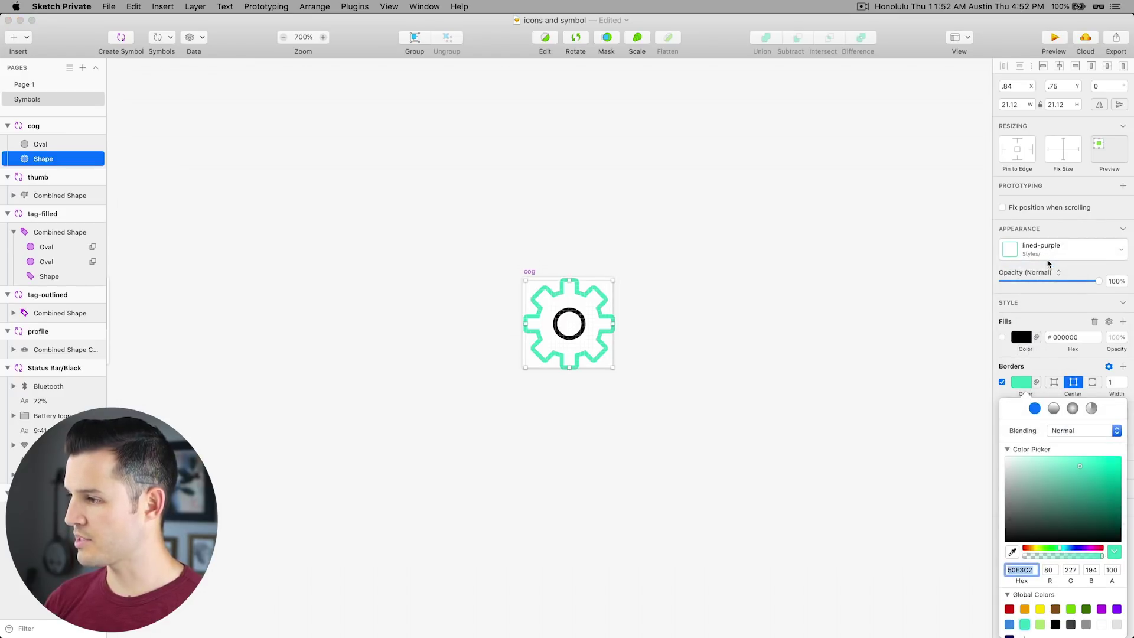
{"action": "left_click", "coordinate": [1053, 255]}
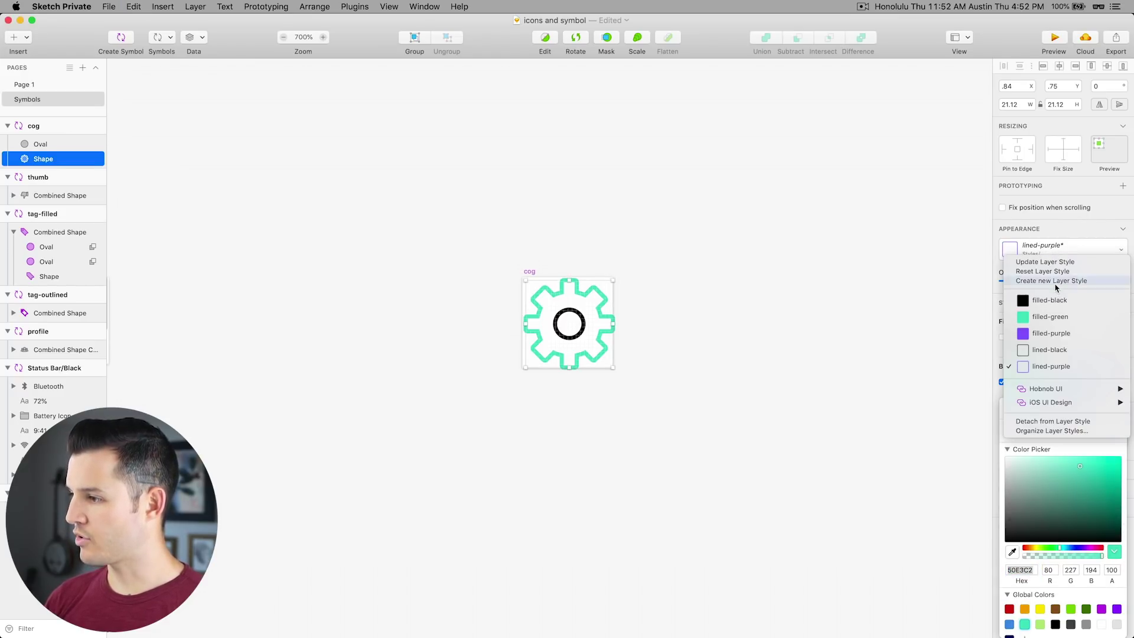
{"action": "left_click", "coordinate": [1055, 281]}
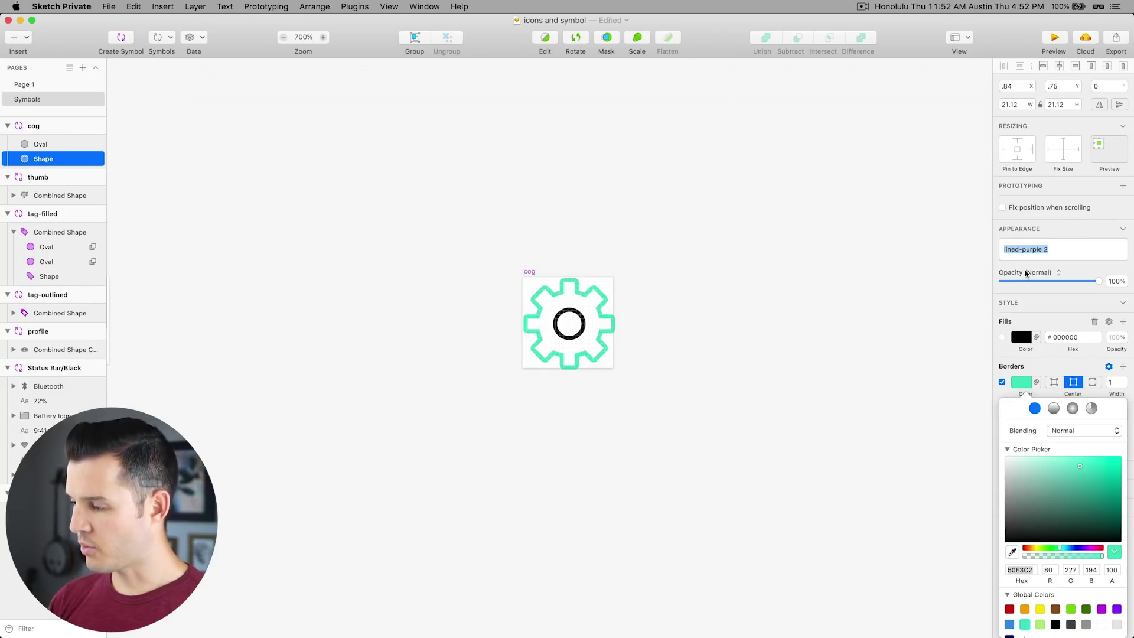
{"action": "key", "text": "Return"}
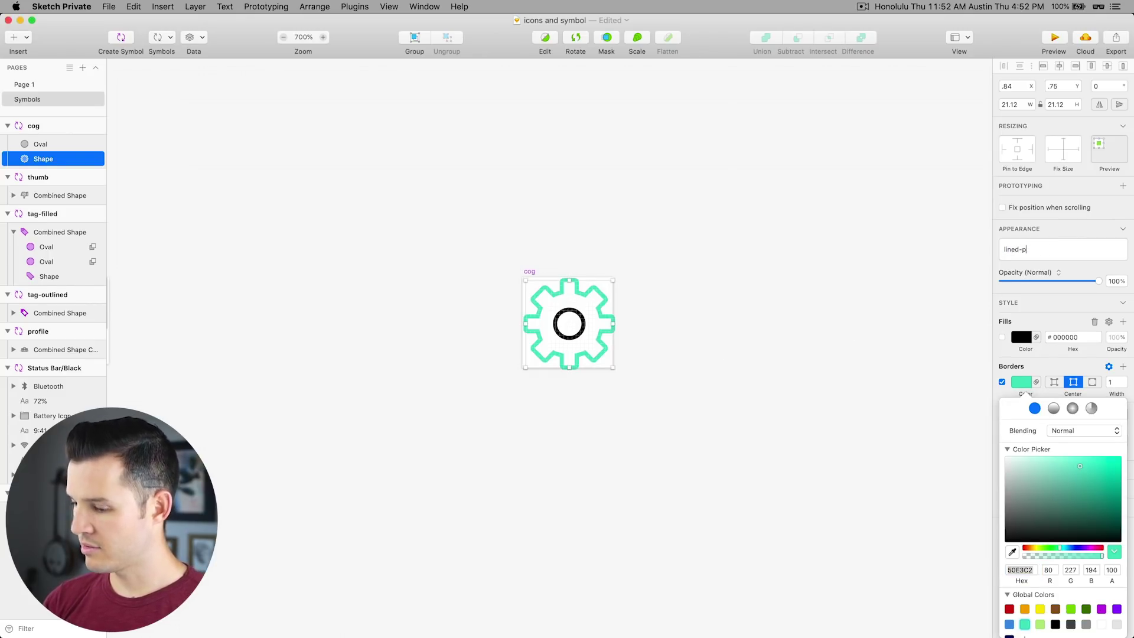
{"action": "key", "text": "Return"}
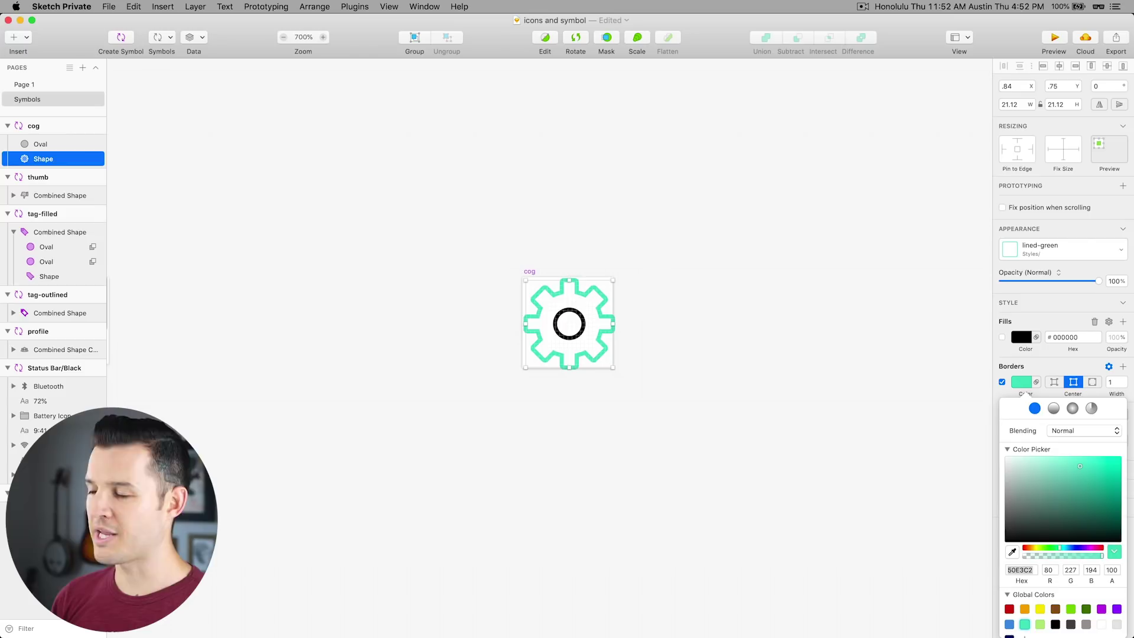
{"action": "left_click", "coordinate": [593, 228]}
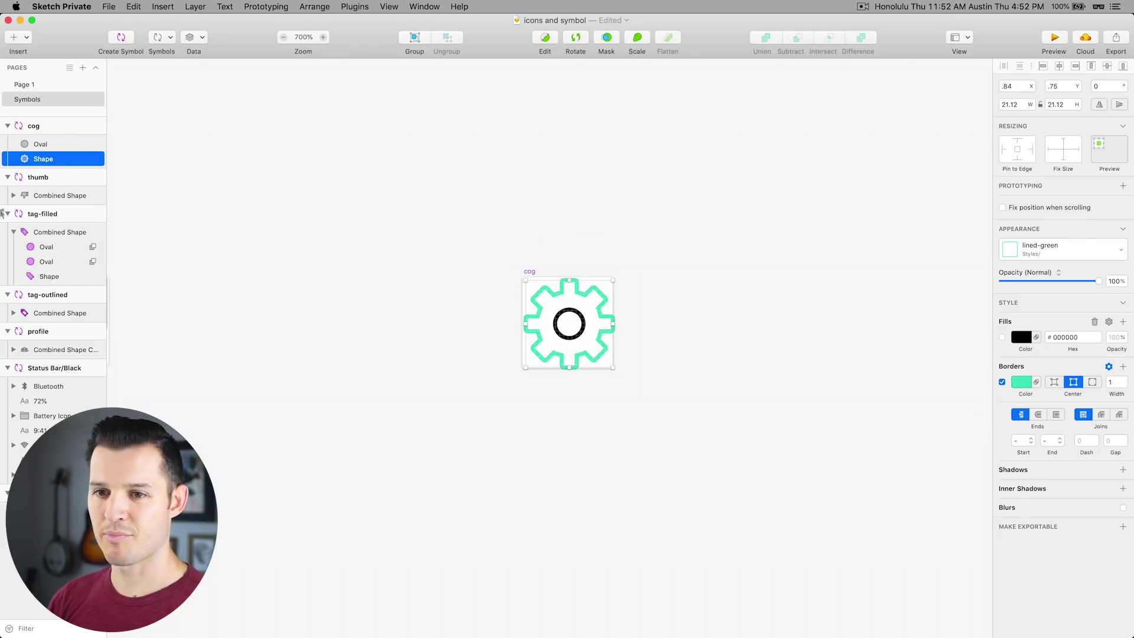
Union the cog's Oval and Shape into one Combined Shape, setting the Oval's boolean operation
{"action": "left_click", "coordinate": [50, 146], "text": "shift"}
{"action": "left_click", "coordinate": [860, 37]}
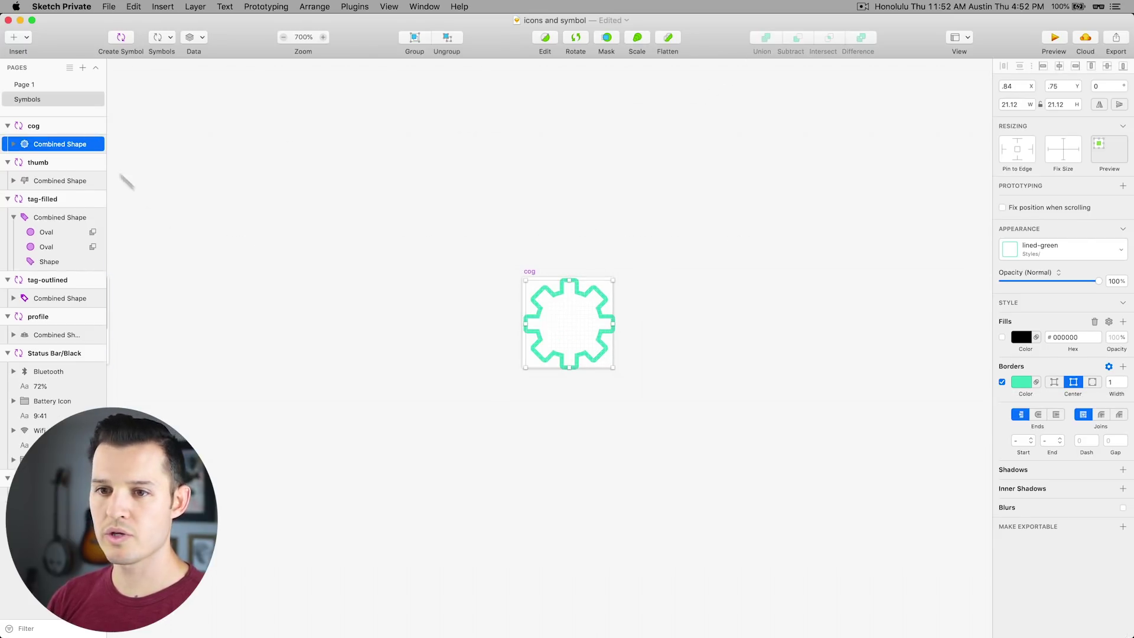
{"action": "left_click", "coordinate": [93, 158]}
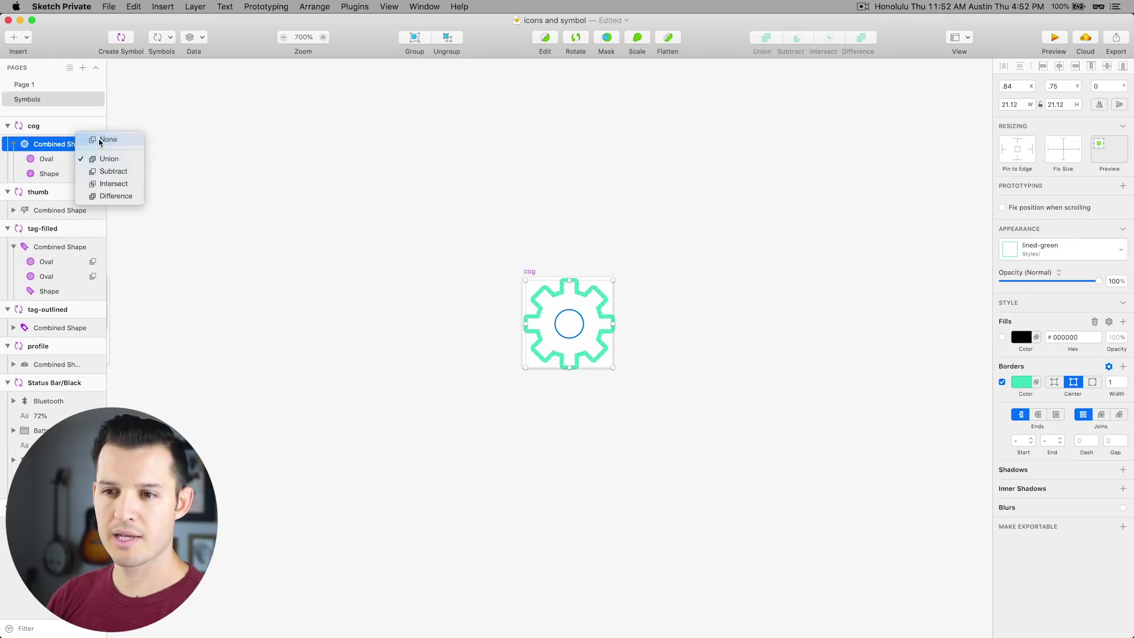
{"action": "left_click", "coordinate": [94, 140]}
Deselect, collapse all layer groups and switch to Page 1's iPhone mockup
{"action": "left_click", "coordinate": [246, 276]}
{"action": "key", "text": "alt+super+3"}
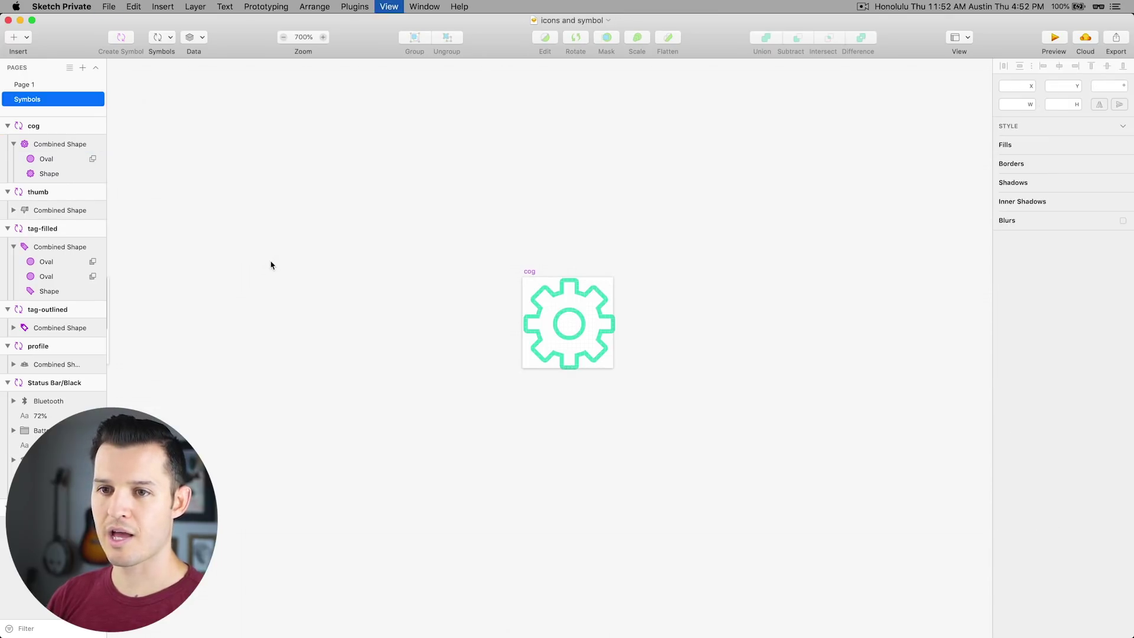
{"action": "left_click", "coordinate": [60, 84]}
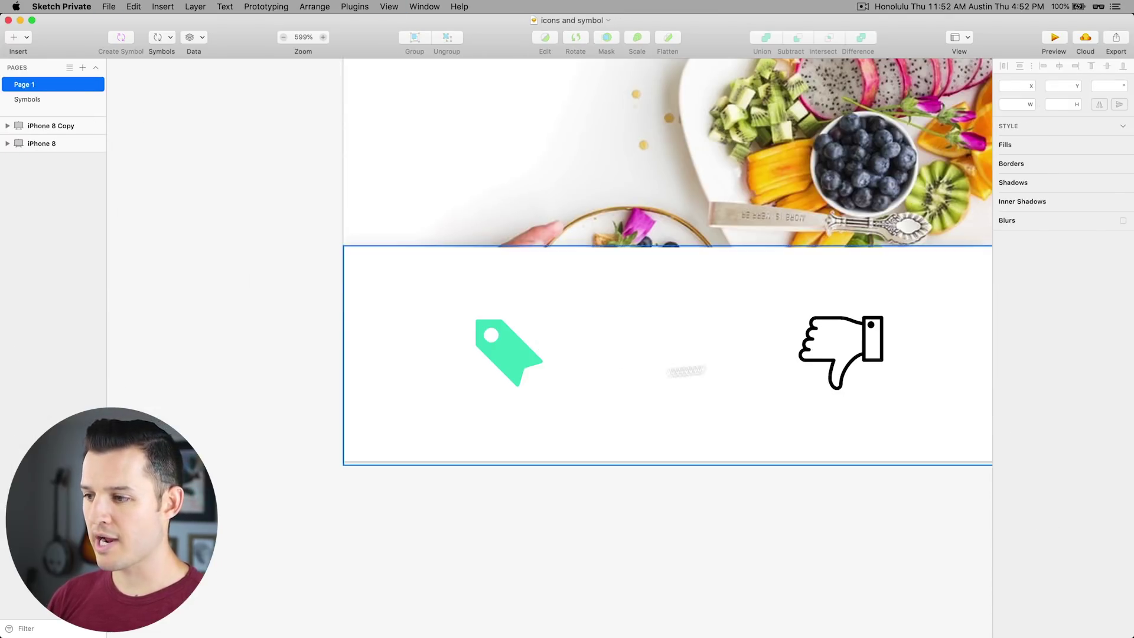
Try the tab-bar cog as filled-green, revert it to lined-green, then open the profile master symbol
{"action": "scroll", "coordinate": [679, 372], "scroll_direction": "right", "scroll_amount": 10}
{"action": "left_click", "coordinate": [478, 379]}
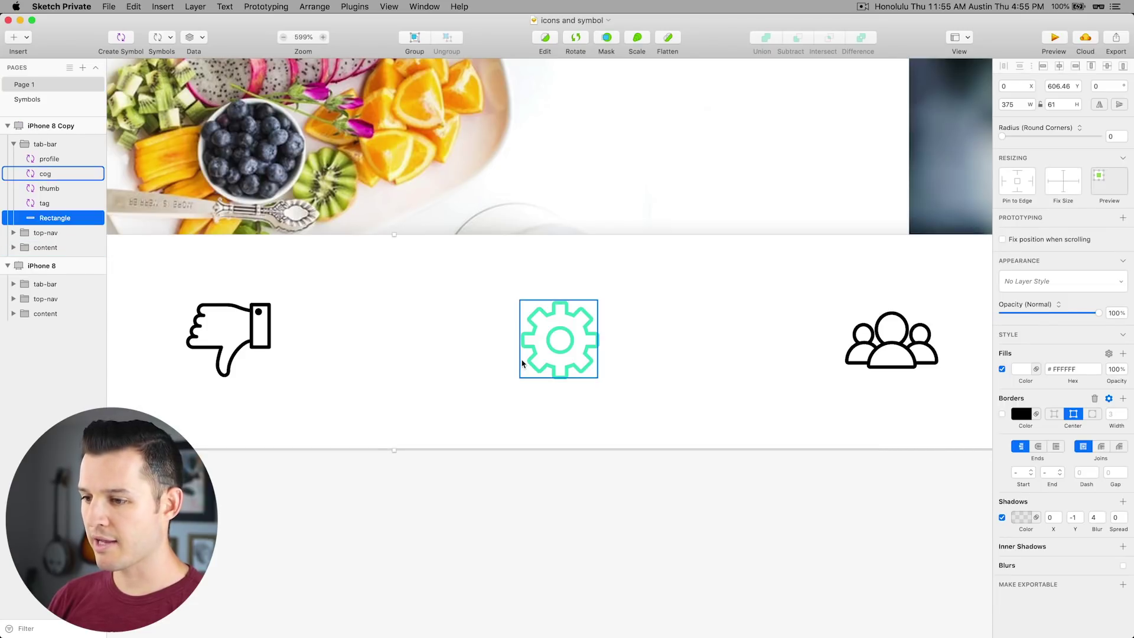
{"action": "left_click", "coordinate": [522, 363]}
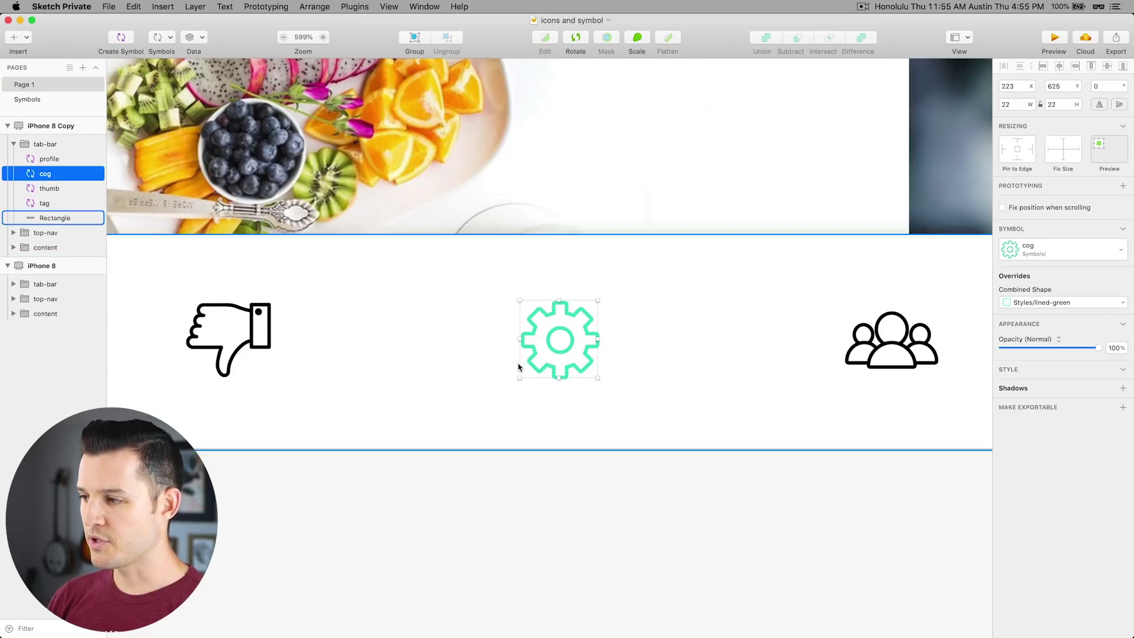
{"action": "left_click", "coordinate": [1039, 303]}
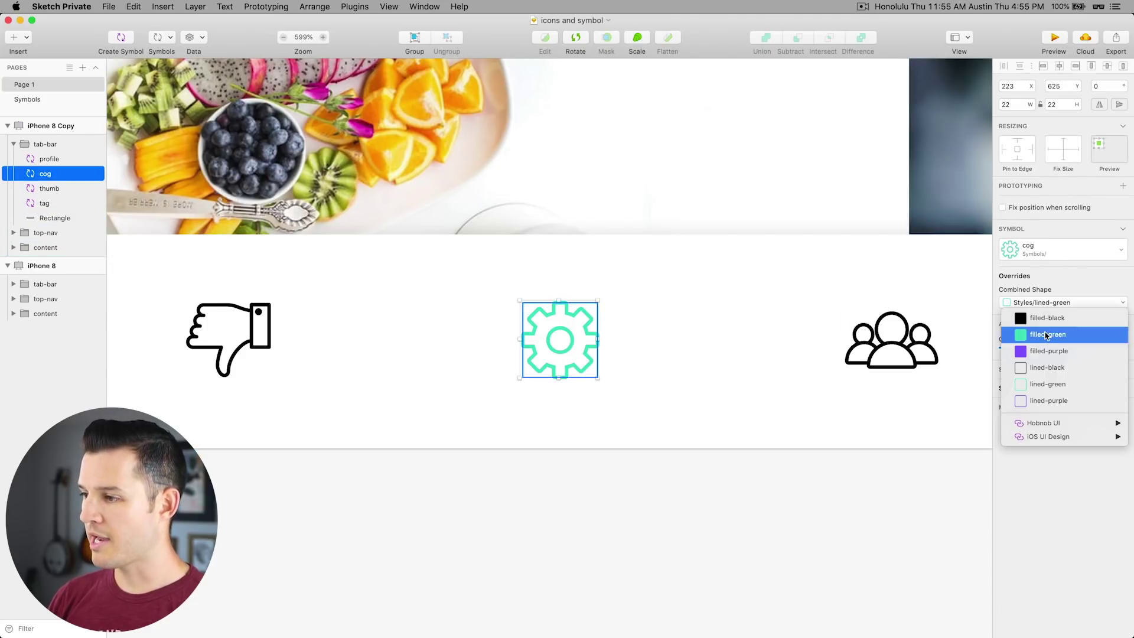
{"action": "left_click", "coordinate": [1043, 329]}
{"action": "left_click", "coordinate": [1040, 303]}
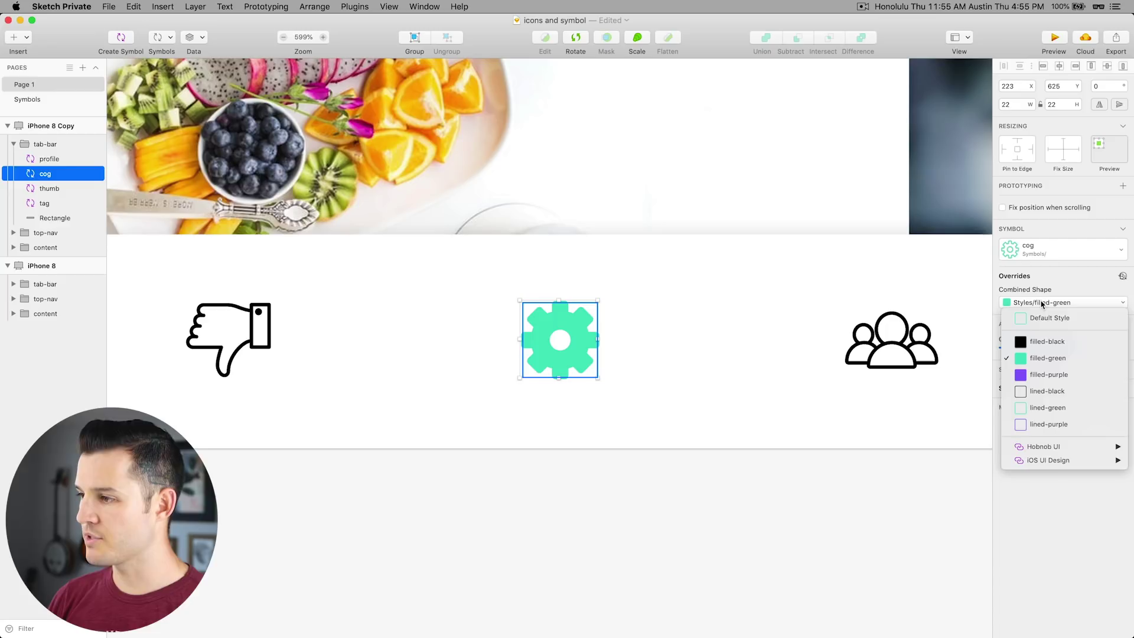
{"action": "left_click", "coordinate": [1034, 405]}
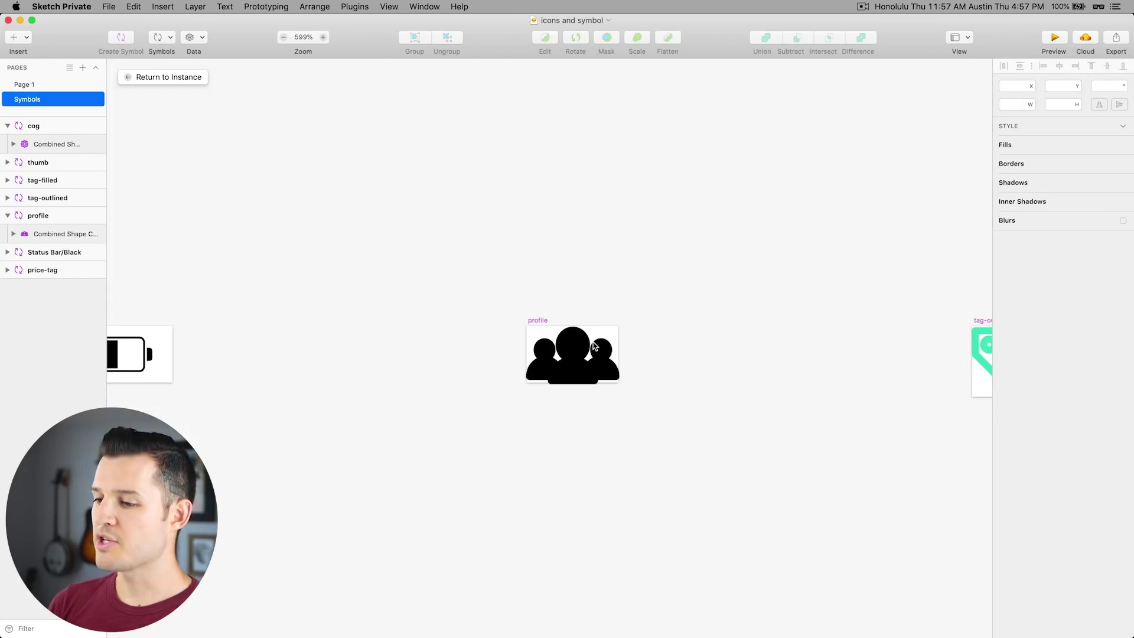
{"action": "left_click", "coordinate": [570, 342]}
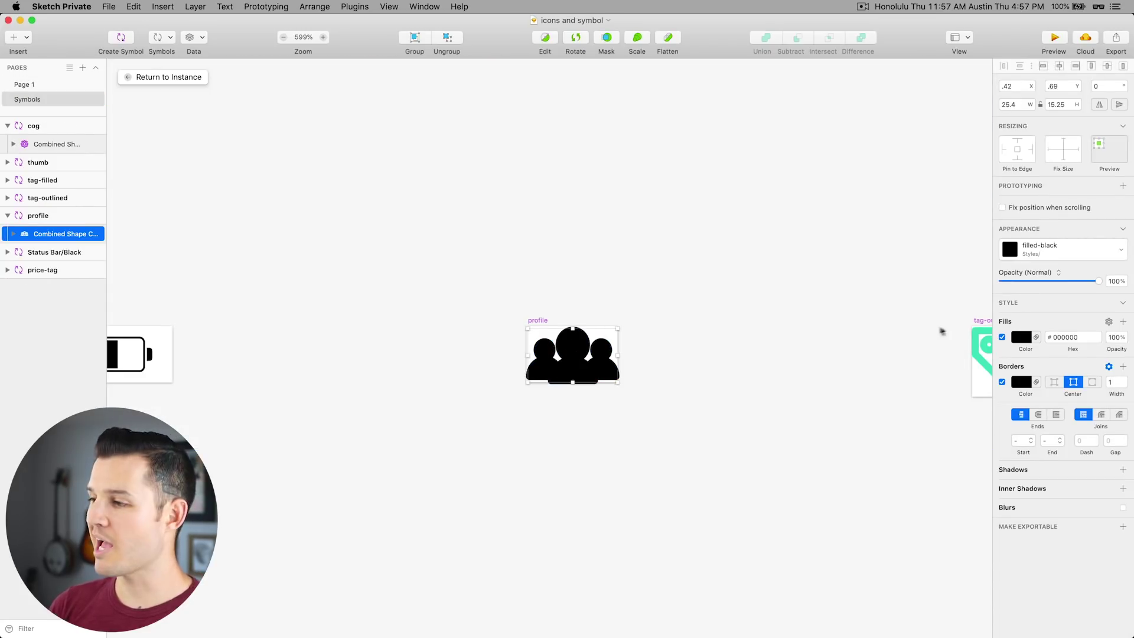
Apply filled-black to the profile shape with its fill on, then return to the Page 1 instance
{"action": "left_click", "coordinate": [1026, 253]}
{"action": "left_click", "coordinate": [1042, 283]}
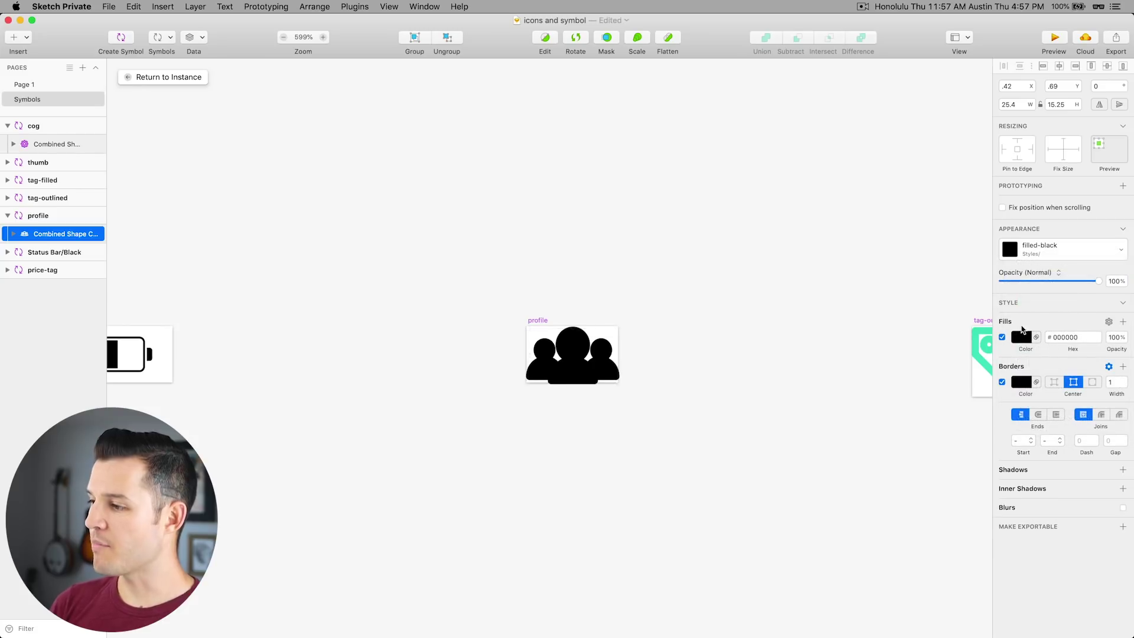
{"action": "left_click", "coordinate": [1002, 337]}
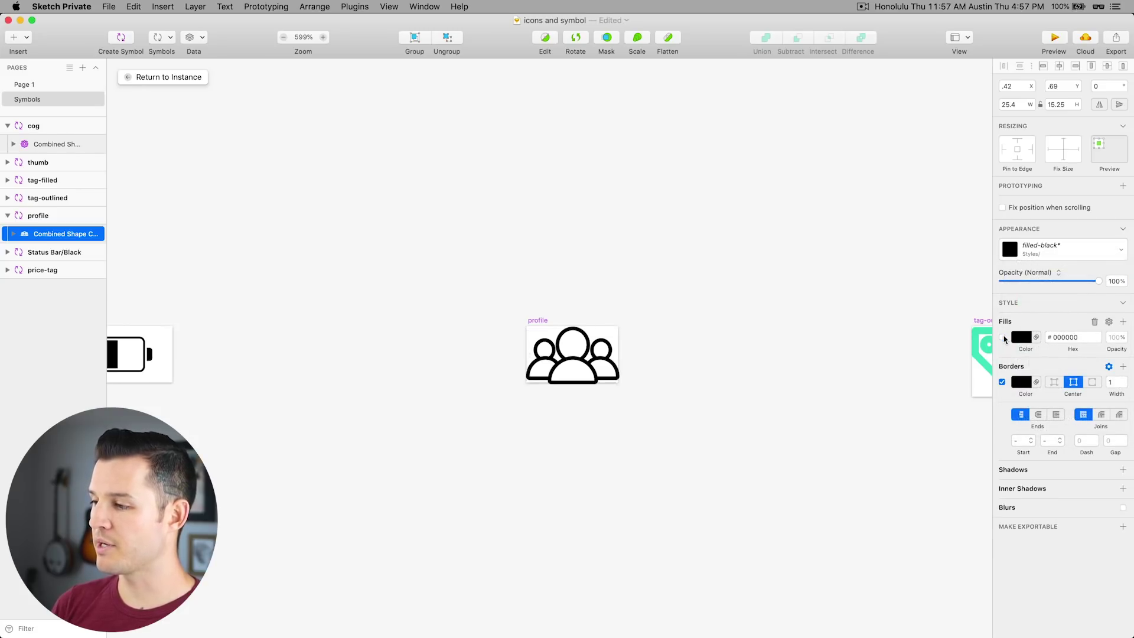
{"action": "left_click", "coordinate": [1003, 337]}
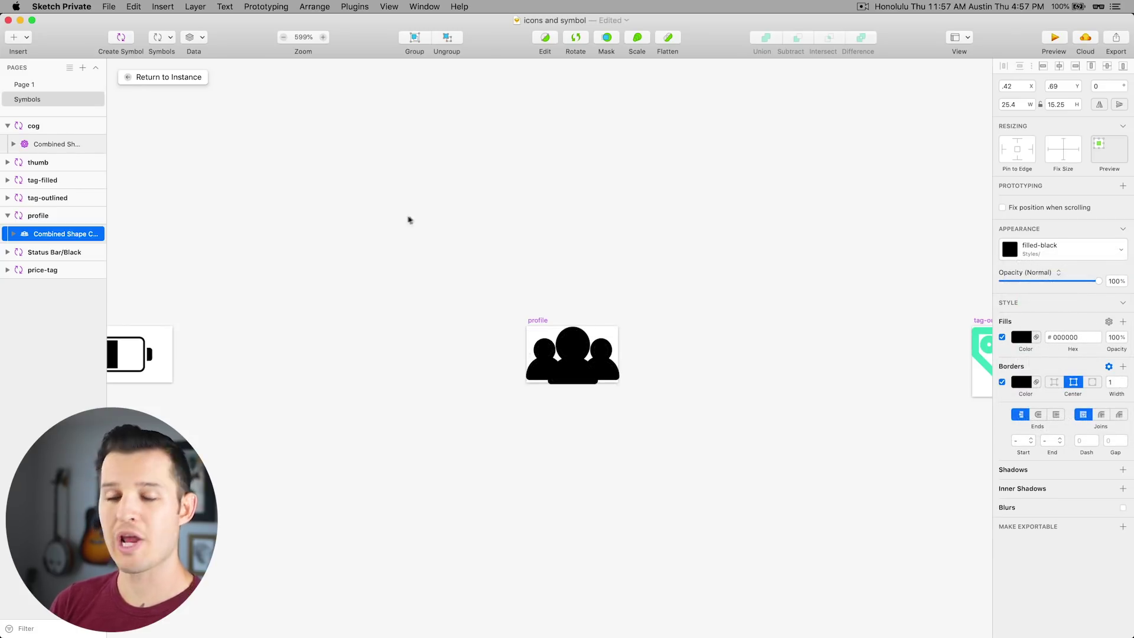
{"action": "left_click", "coordinate": [139, 77]}
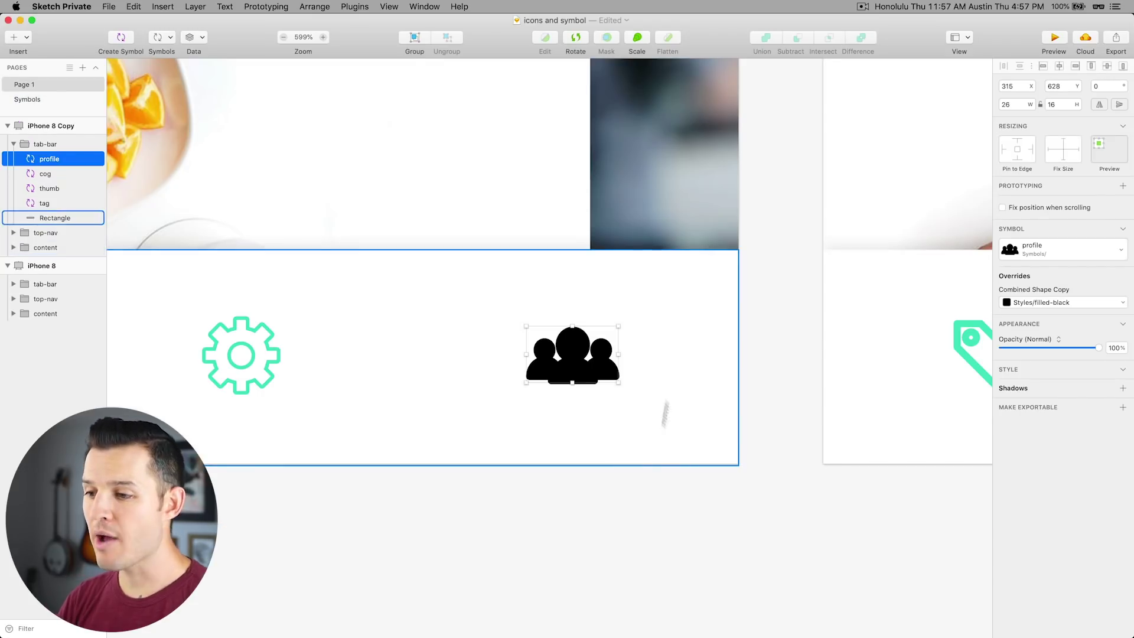
Cycle the profile icon's style override through filled-green, filled-purple and lined-black
{"action": "left_click", "coordinate": [568, 346]}
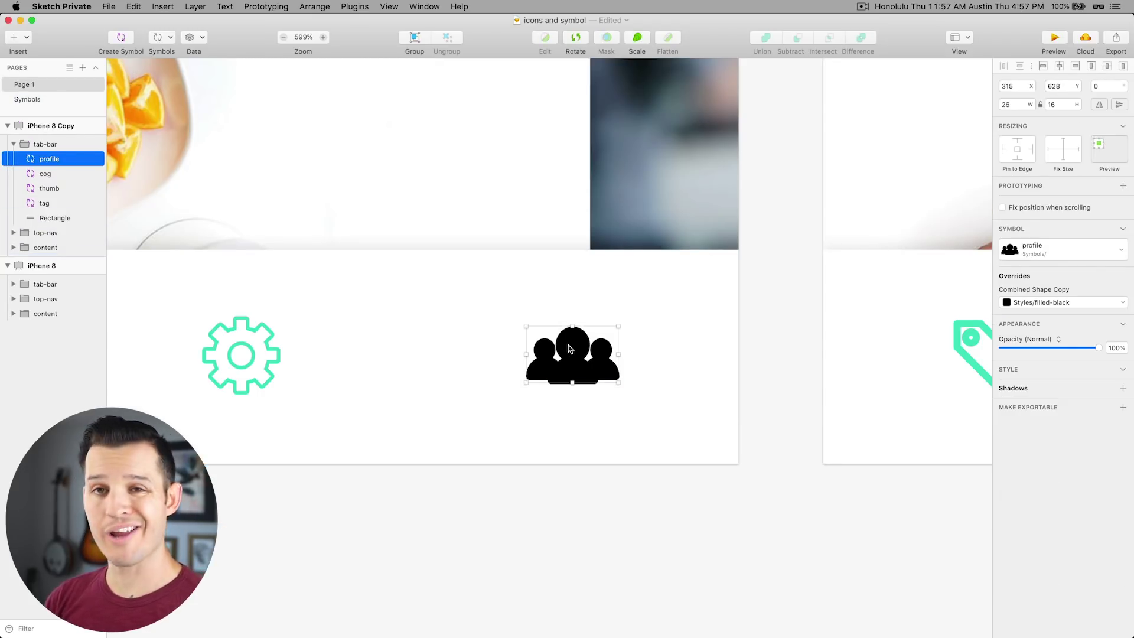
{"action": "left_click", "coordinate": [1056, 303]}
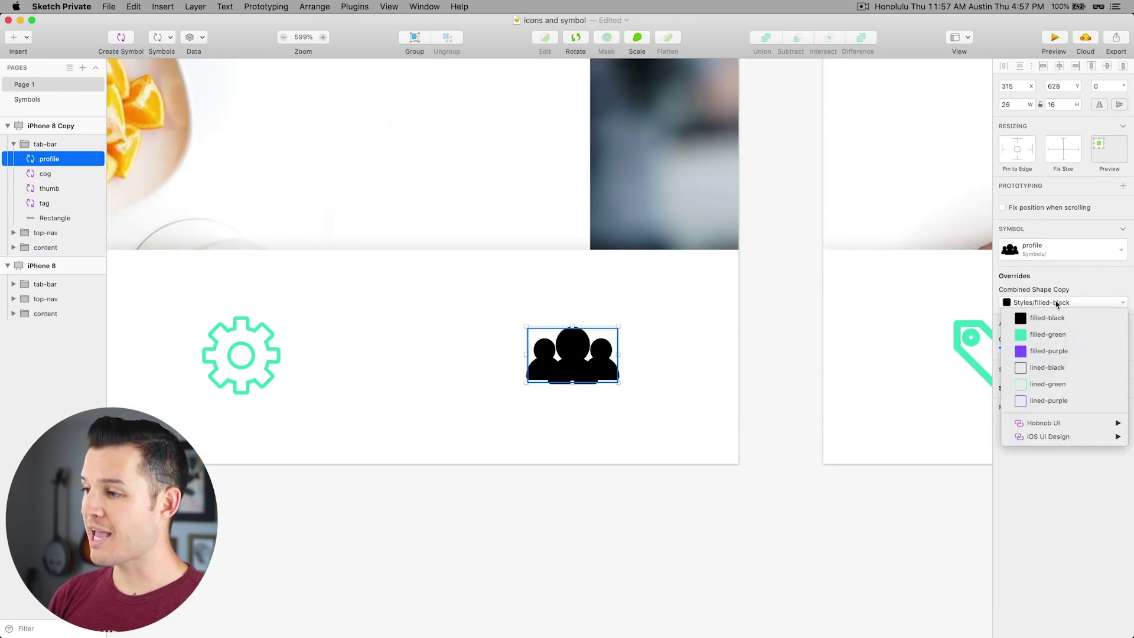
{"action": "left_click", "coordinate": [1062, 303]}
{"action": "left_click", "coordinate": [1037, 305]}
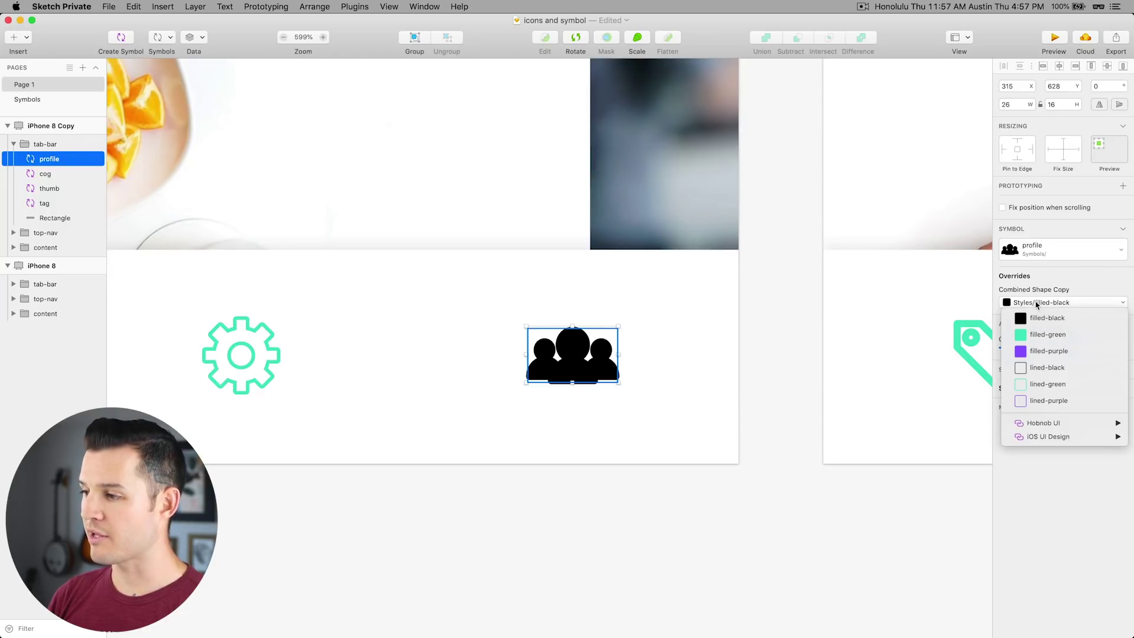
{"action": "left_click", "coordinate": [1045, 334]}
{"action": "left_click", "coordinate": [1042, 303]}
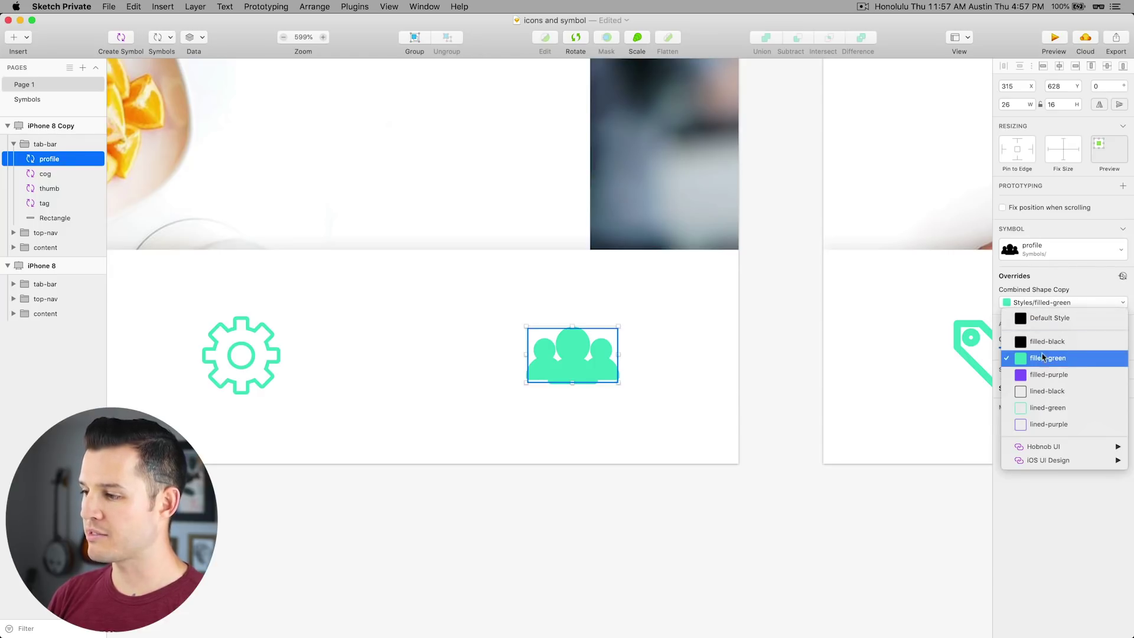
{"action": "left_click", "coordinate": [1044, 373]}
{"action": "left_click", "coordinate": [1041, 304]}
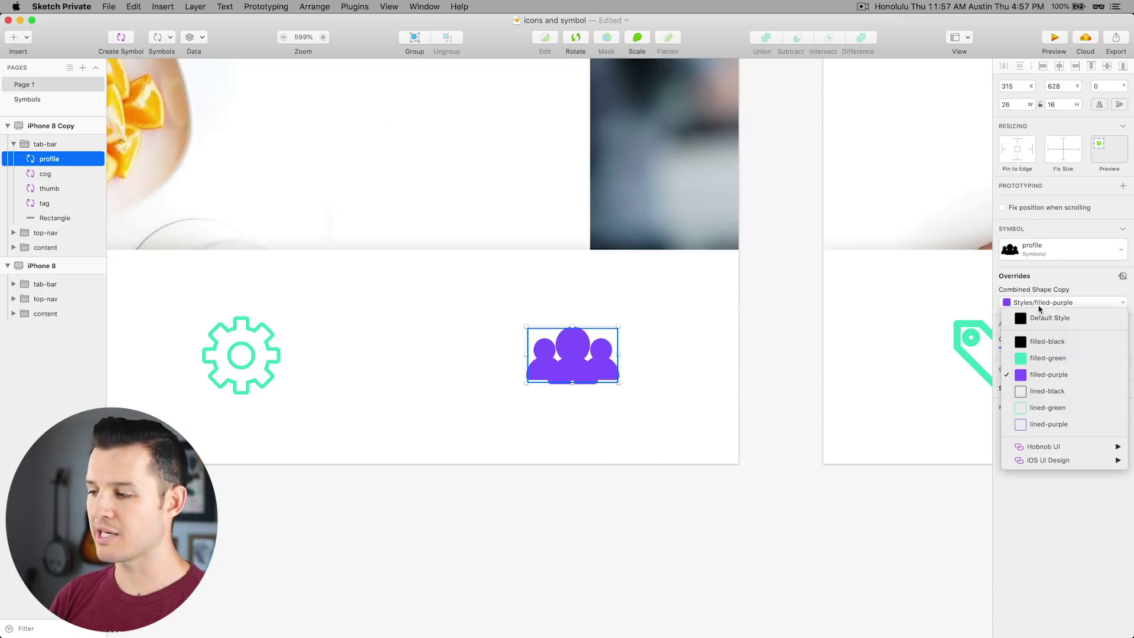
{"action": "left_click", "coordinate": [1042, 392]}
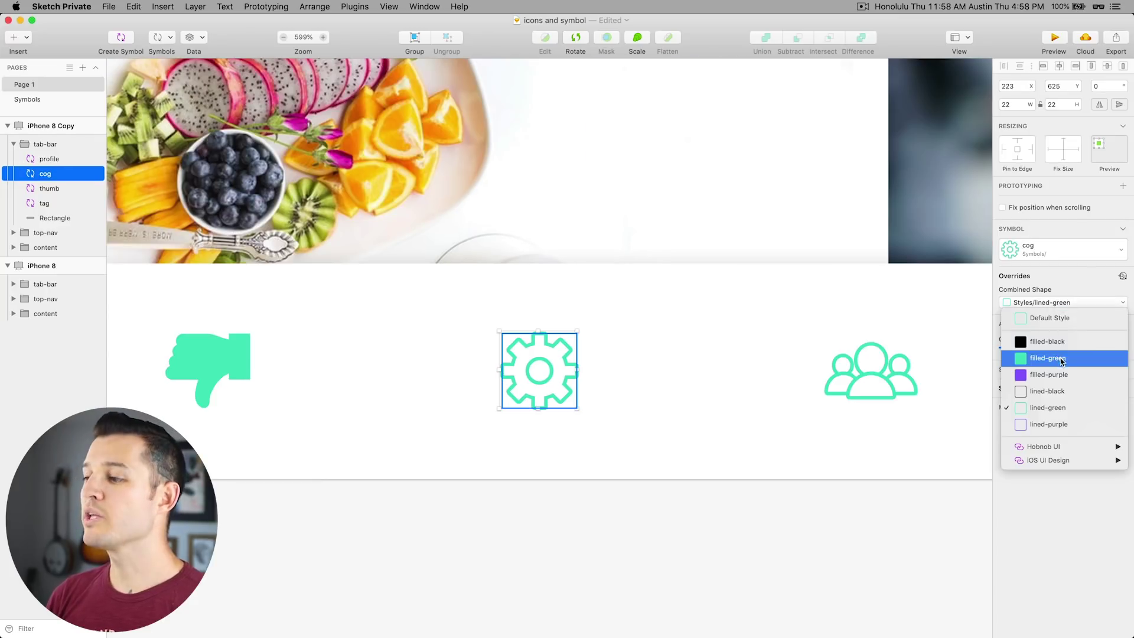
{"action": "left_click", "coordinate": [1060, 359]}
Set the profile icon's style override to filled-green and deselect it
{"action": "left_click", "coordinate": [897, 390]}
{"action": "left_click", "coordinate": [1043, 302]}
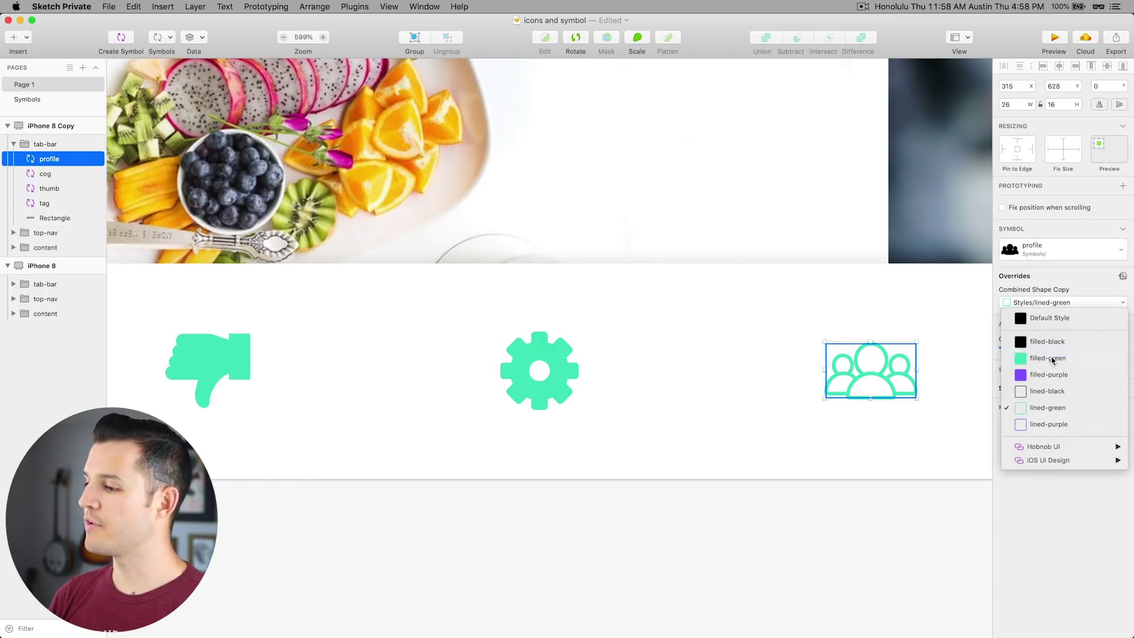
{"action": "left_click", "coordinate": [1050, 359]}
{"action": "left_click", "coordinate": [727, 503]}
{"action": "key", "text": "super+minus"}
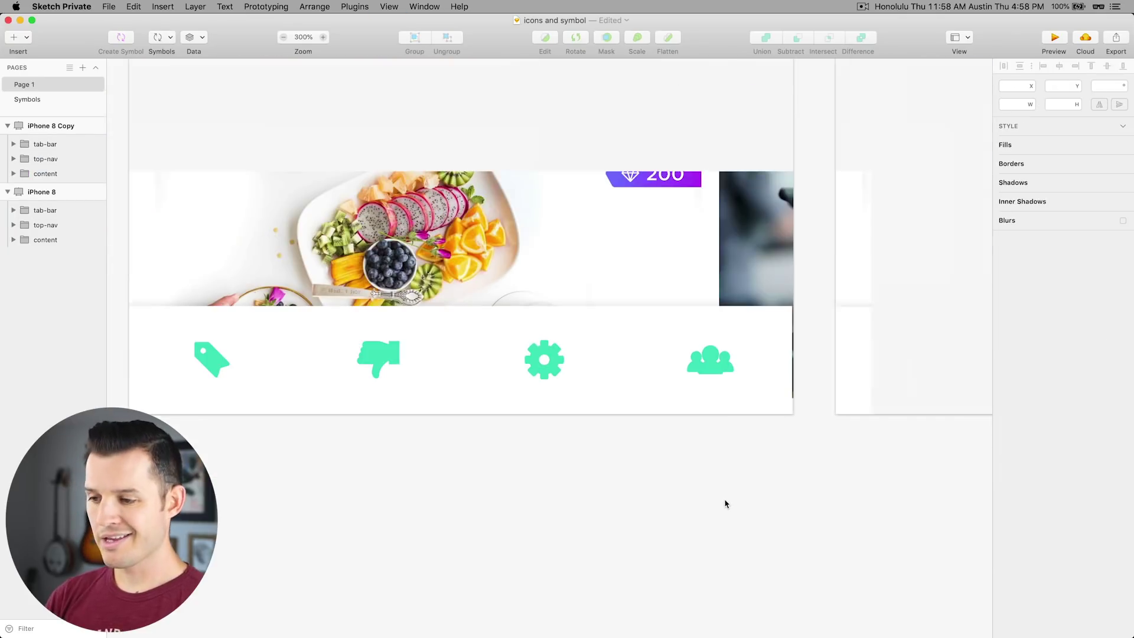
{"action": "left_click_drag", "start_coordinate": [676, 460], "coordinate": [677, 521]}
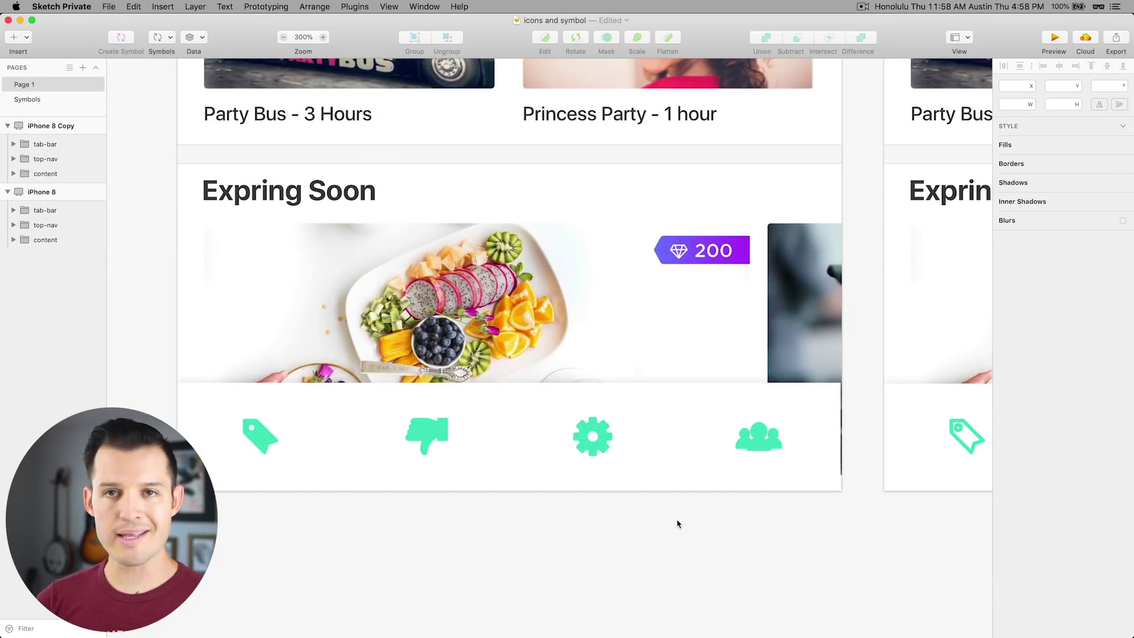